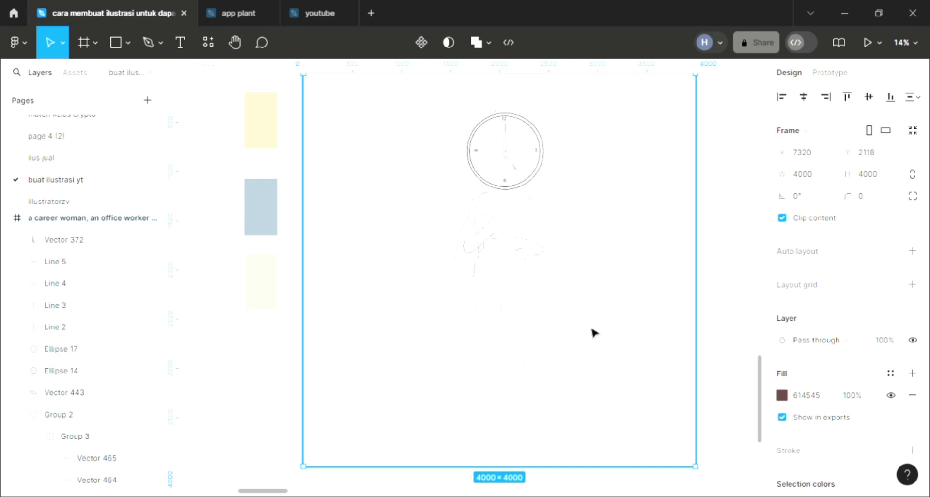
Navigate the canvas to zoom in on the clock head.
scroll(594, 333, up, 1)
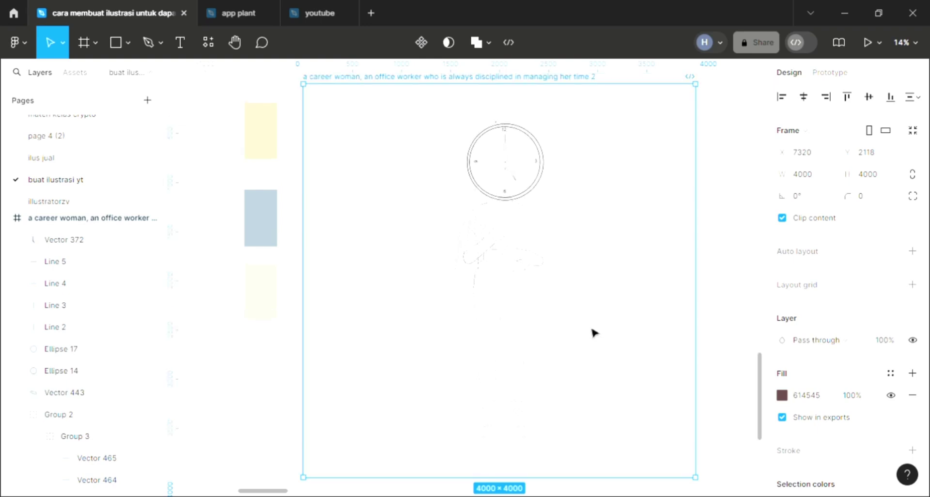
scroll(593, 332, down, 1)
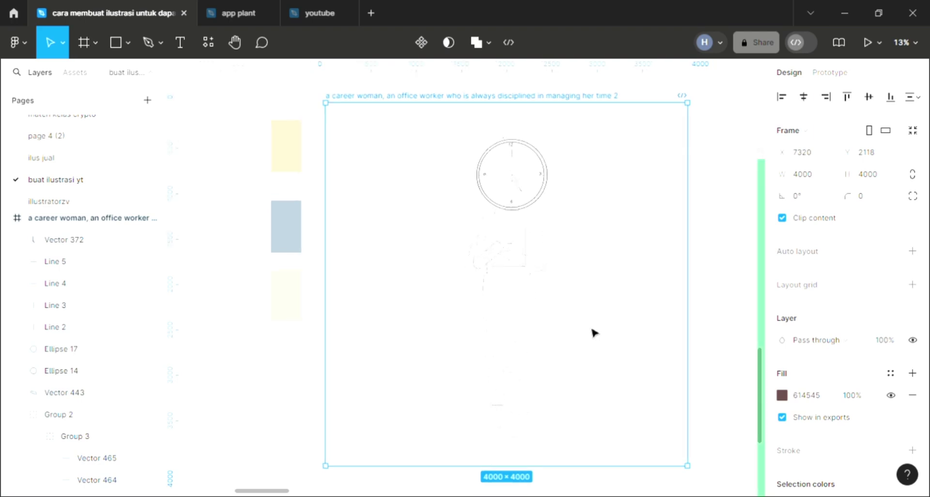
scroll(594, 332, up, 1)
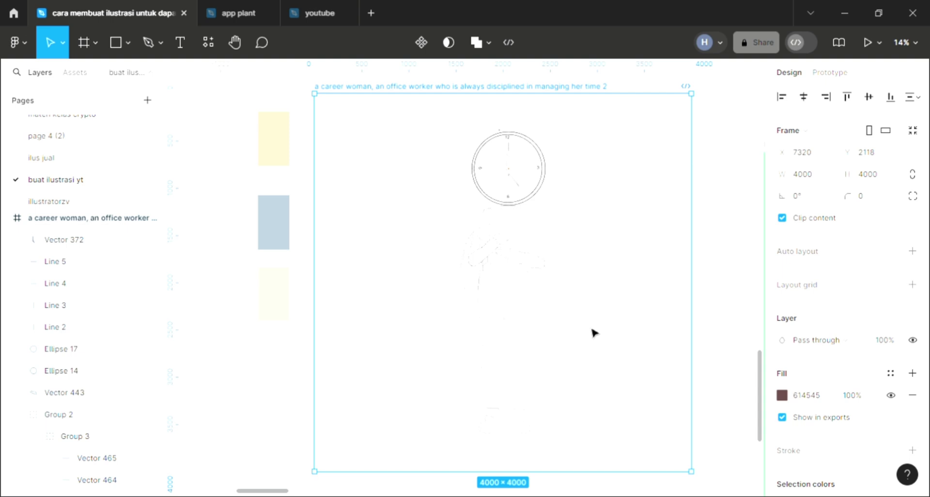
scroll(594, 332, left, 1)
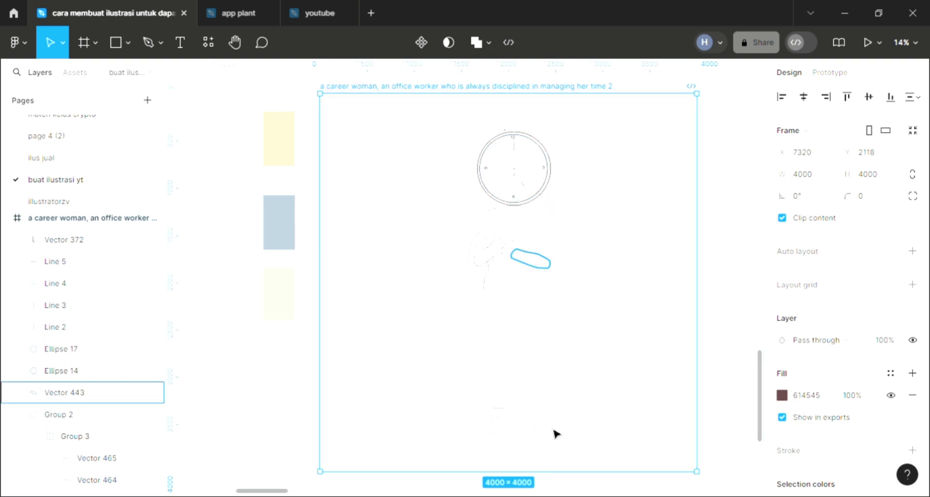
scroll(546, 364, up, 1)
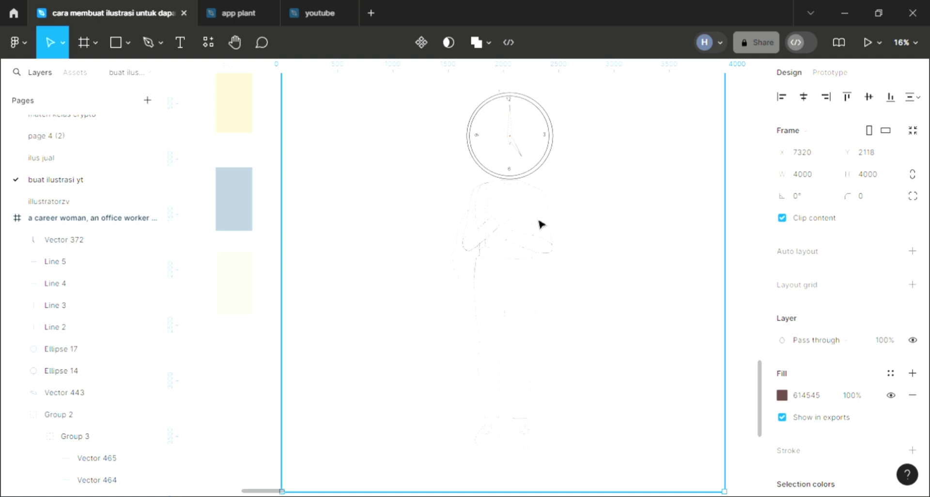
scroll(541, 224, up, 1)
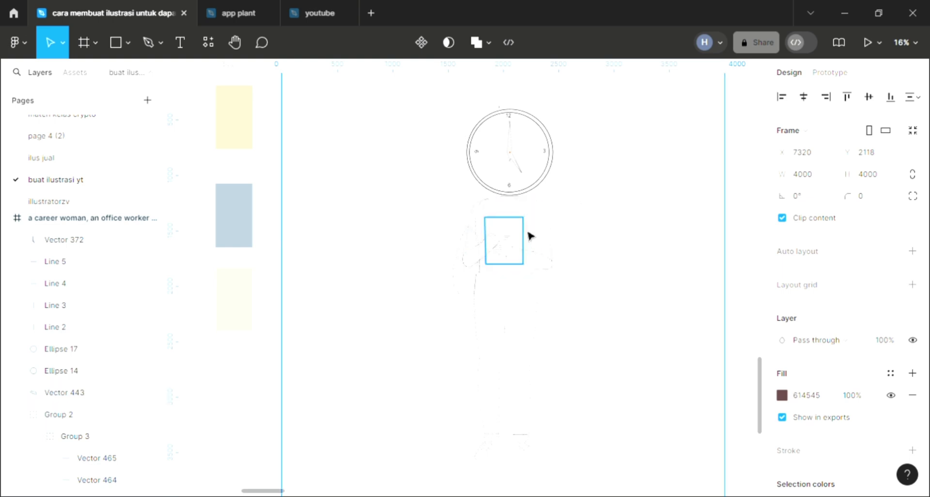
scroll(498, 225, up, 4)
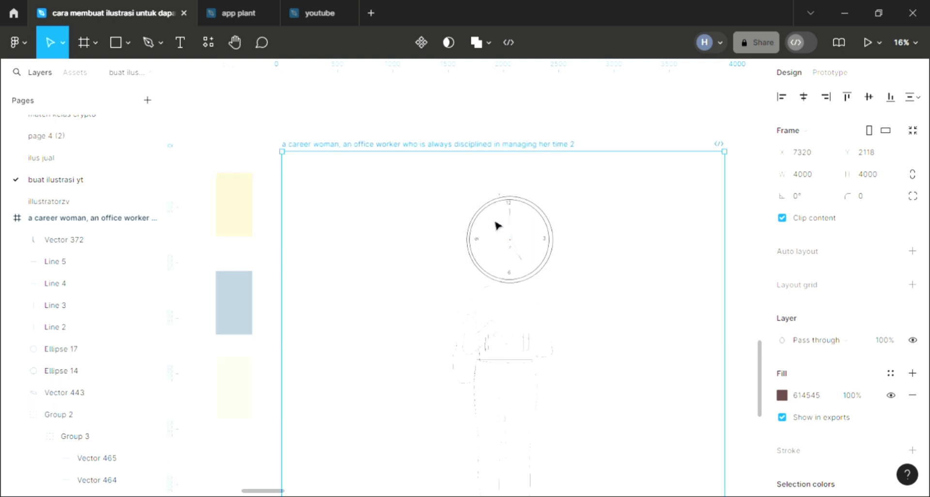
scroll(496, 229, up, 1)
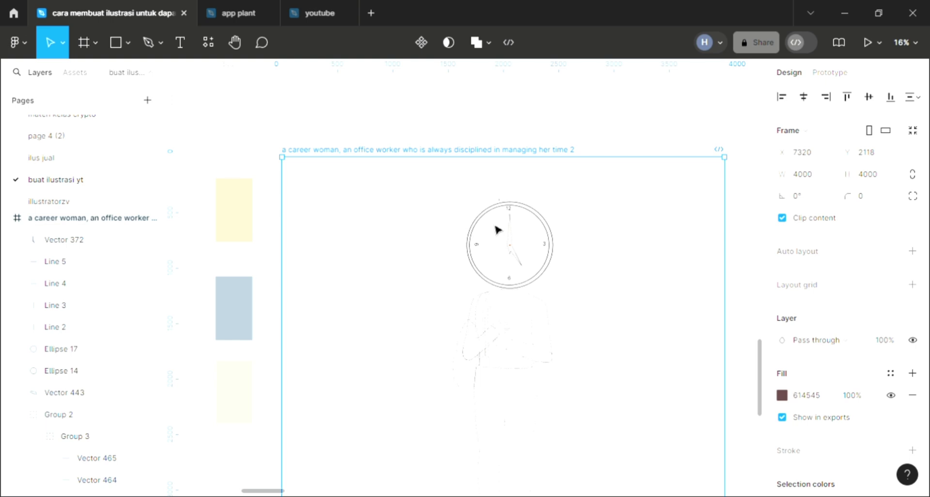
scroll(314, 214, left, 2)
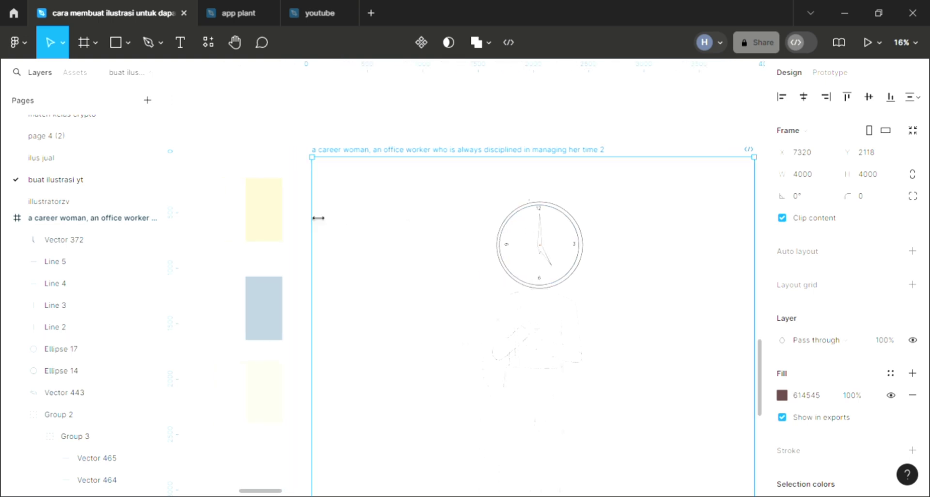
right_click(262, 390)
click(226, 276)
scroll(229, 285, down, 1)
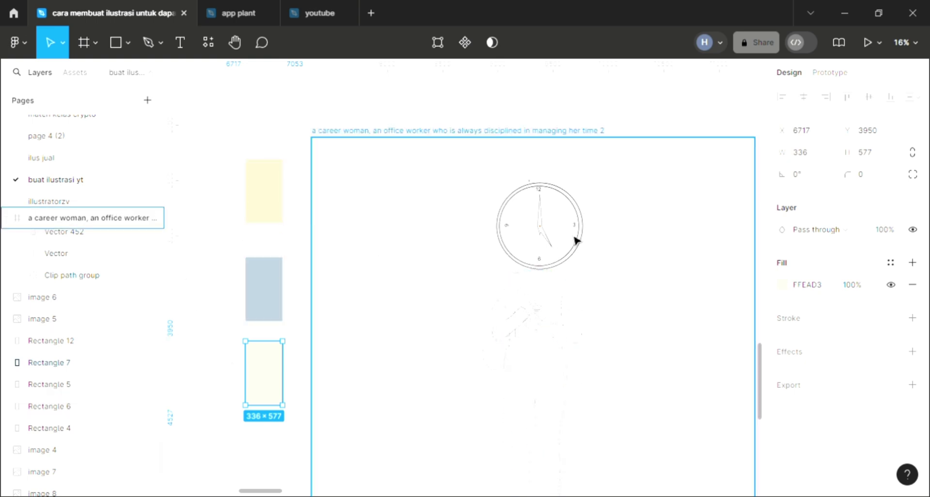
scroll(544, 236, up, 2)
scroll(545, 235, up, 3)
scroll(552, 227, up, 3)
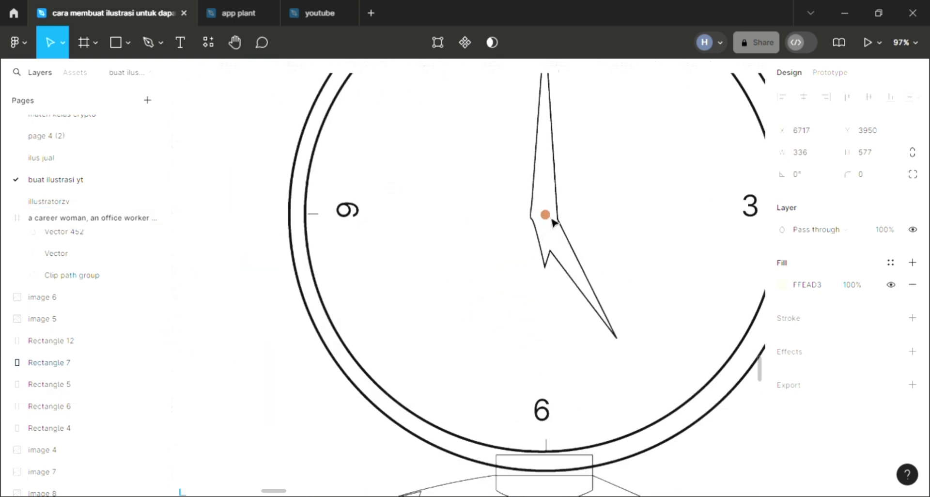
scroll(567, 247, up, 2)
Give the clock hands a solid 111111 fill at 100% opacity.
click(587, 281)
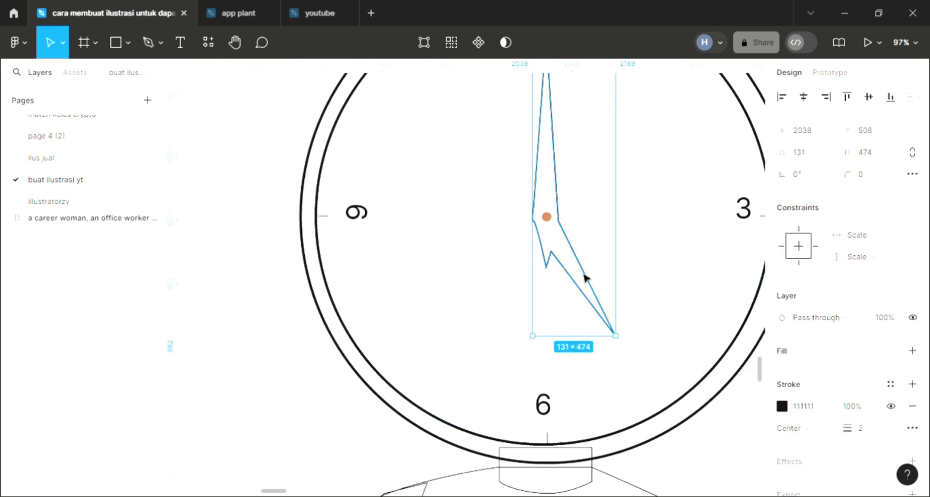
scroll(587, 281, down, 3)
click(912, 352)
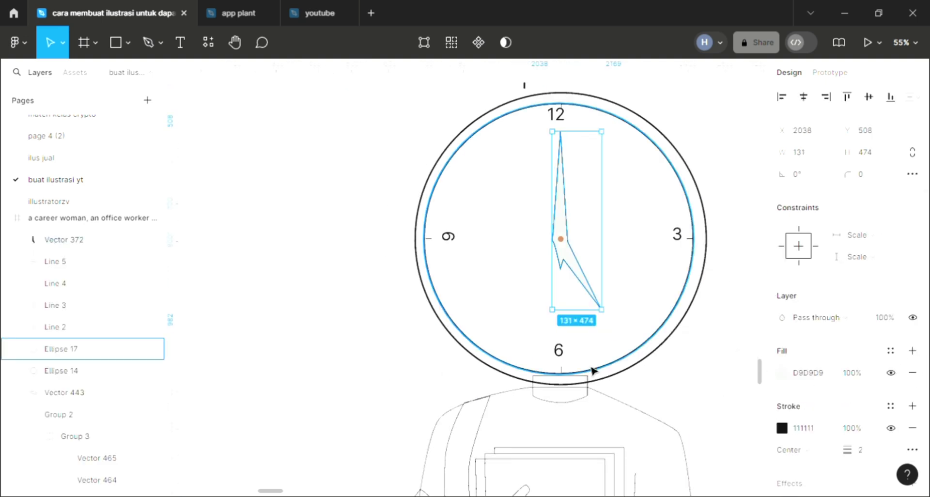
scroll(592, 369, right, 2)
click(822, 374)
text(1111)
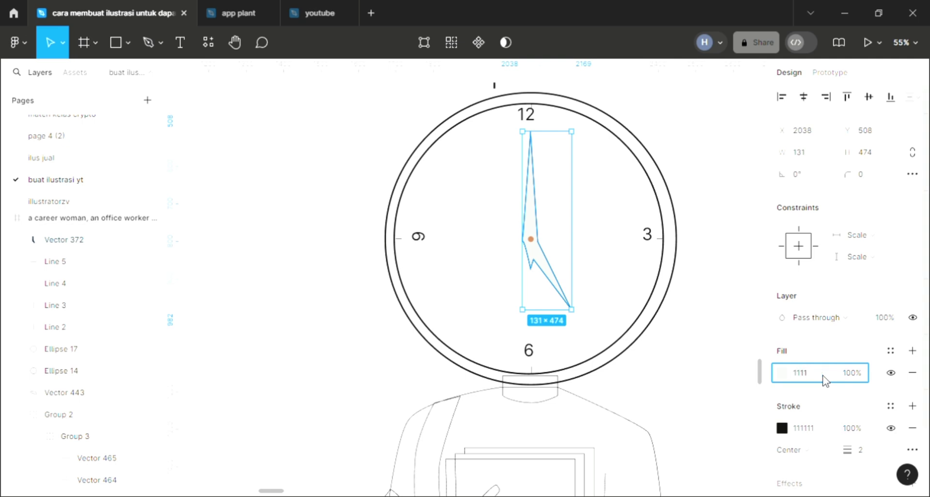
key(Return)
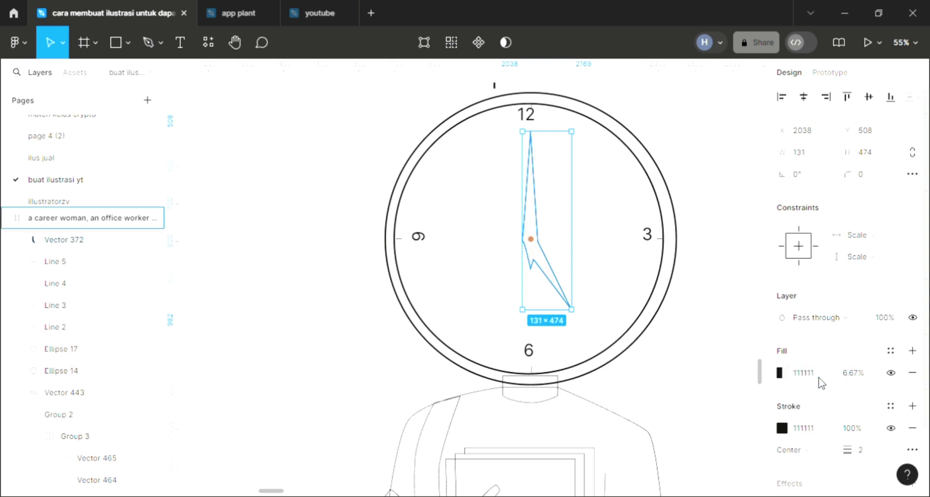
click(850, 379)
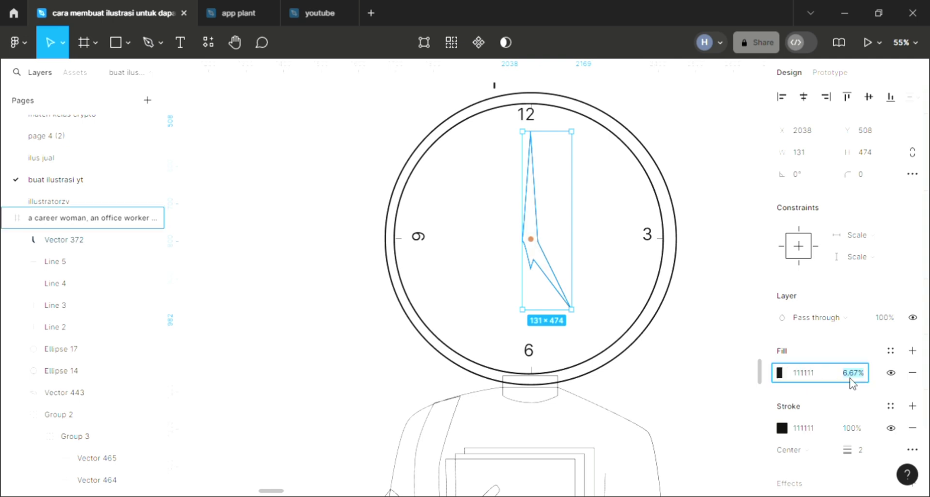
text(1000)
key(Return)
key(Escape)
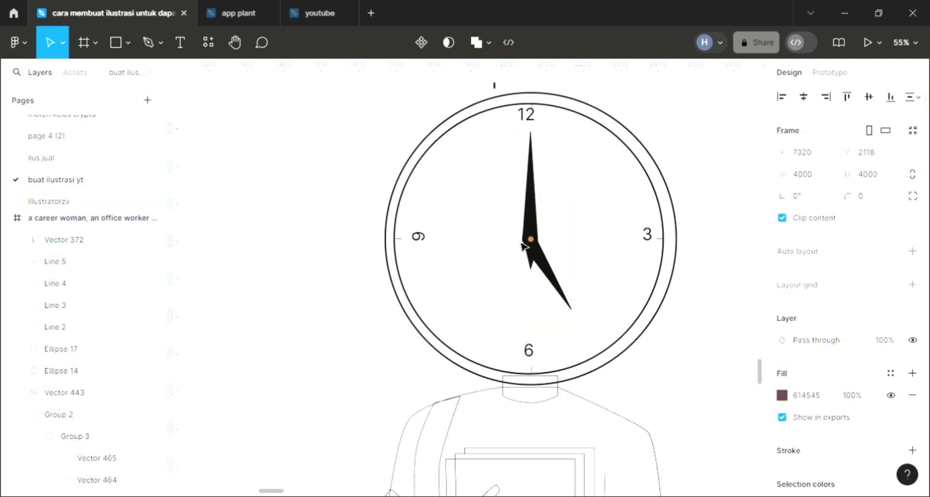
Fill Ellipse 14, the outer clock circle, with 111111 black eyedropped from the hands.
scroll(553, 294, down, 2)
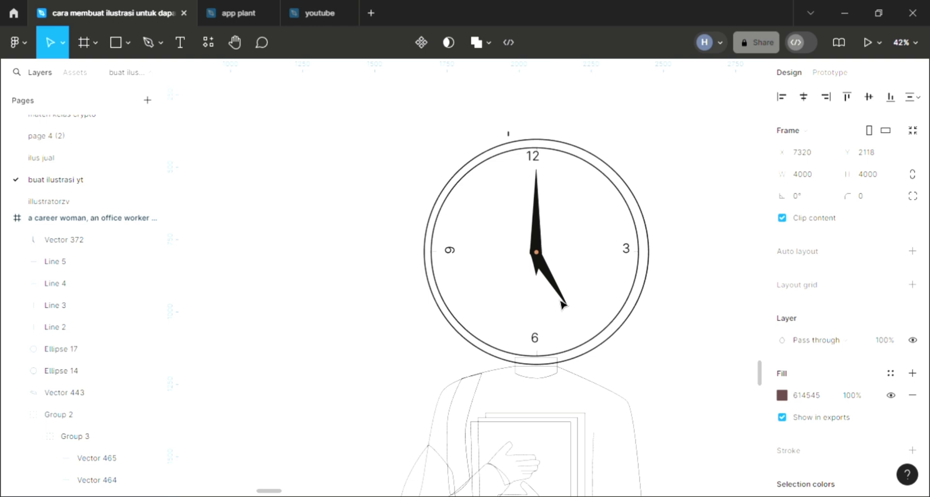
scroll(561, 304, down, 1)
scroll(562, 304, down, 1)
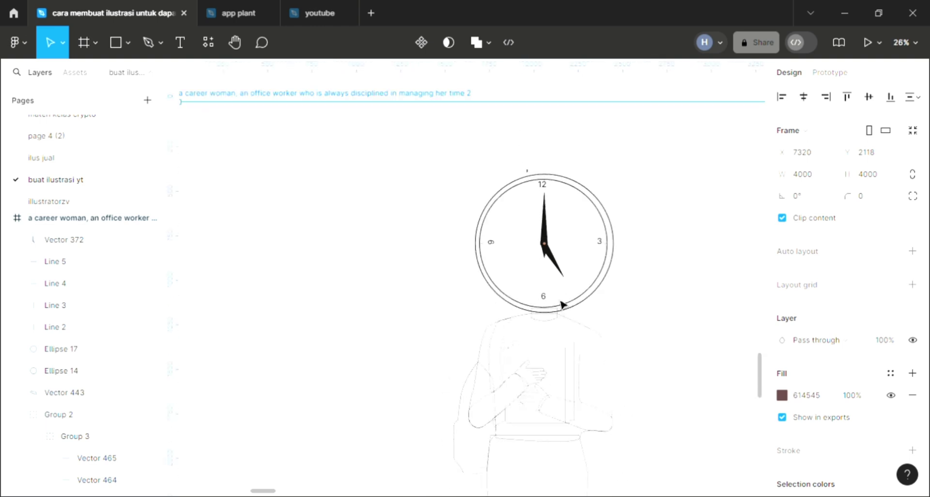
scroll(562, 304, down, 3)
scroll(491, 162, down, 1)
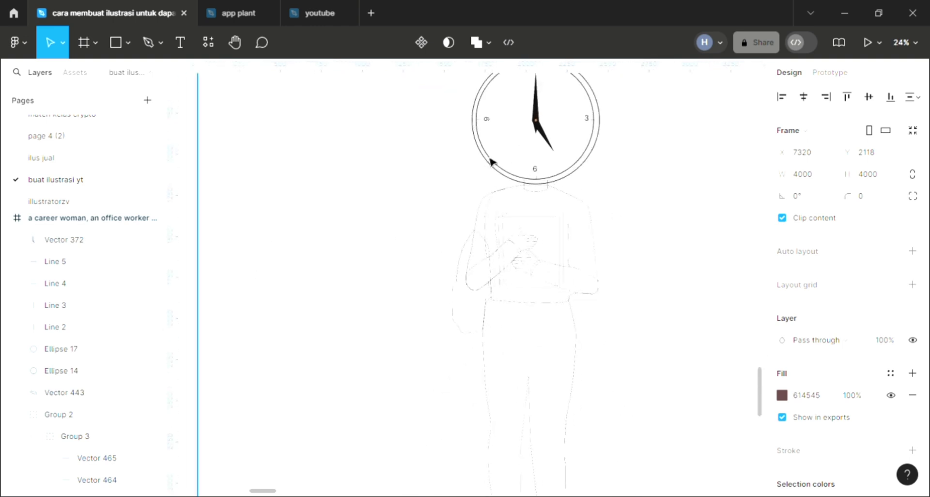
scroll(498, 303, down, 1)
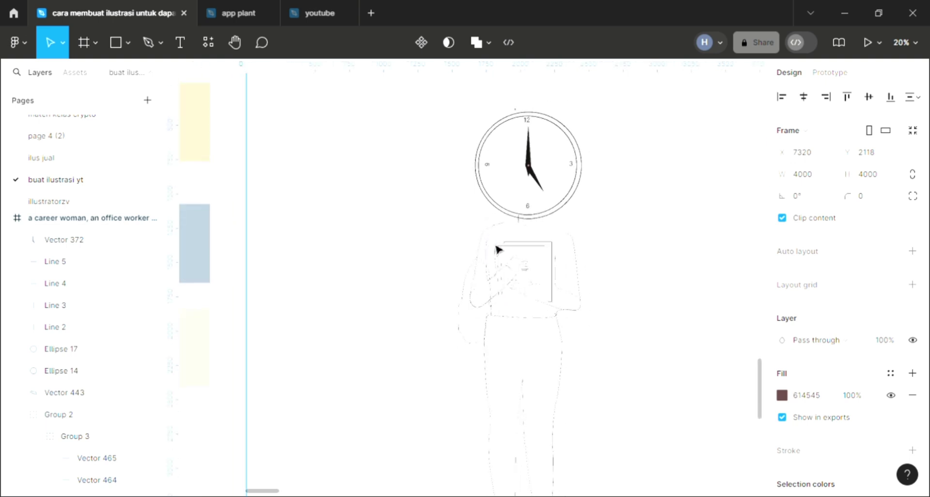
click(566, 214)
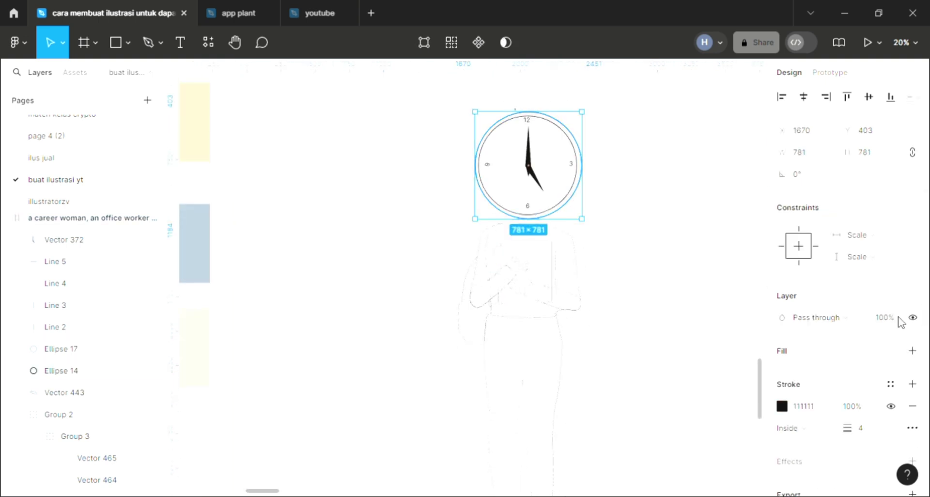
click(912, 352)
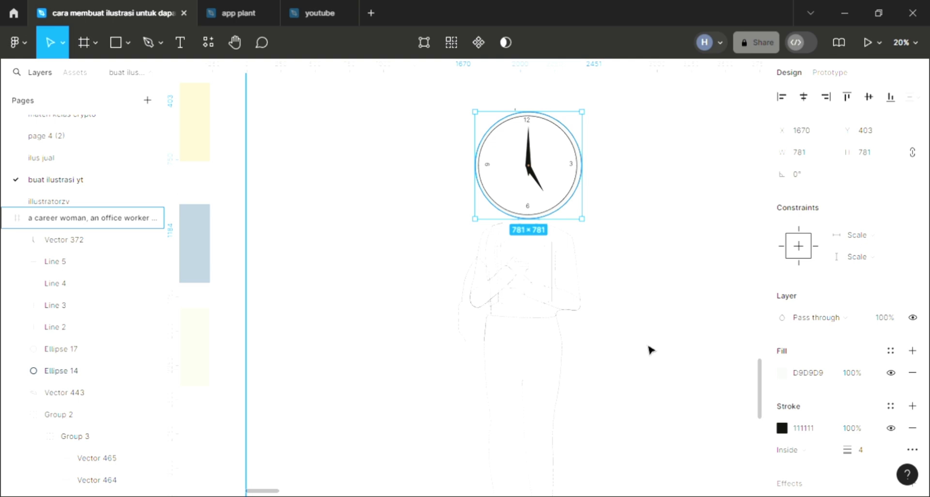
scroll(499, 349, up, 1)
scroll(499, 349, left, 2)
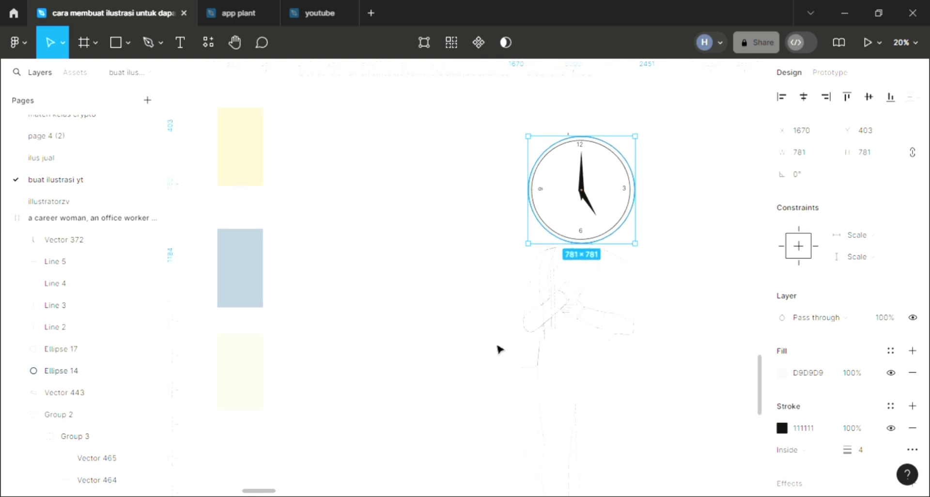
key(i)
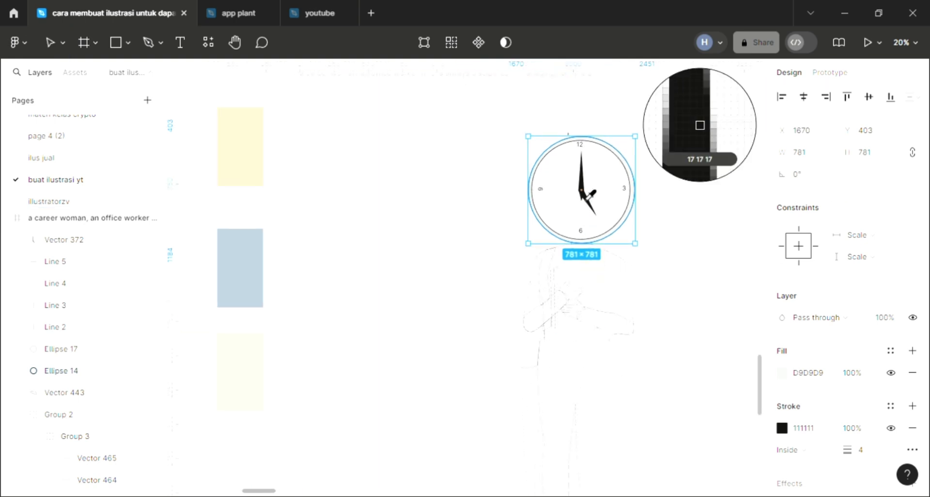
scroll(588, 196, up, 1)
scroll(587, 197, up, 2)
scroll(587, 197, up, 2)
click(581, 208)
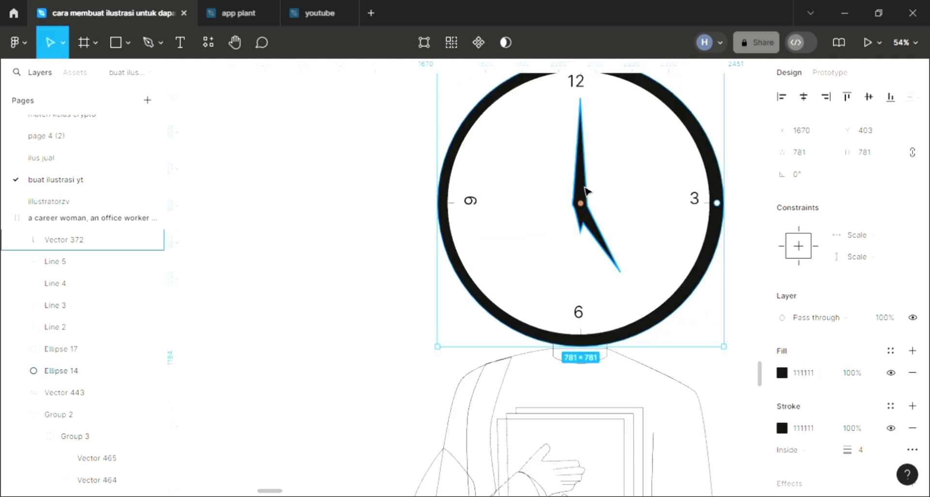
Fill the neck shape below the clock with the pale skin tone sampled from the swatch.
click(629, 295)
scroll(639, 184, down, 1)
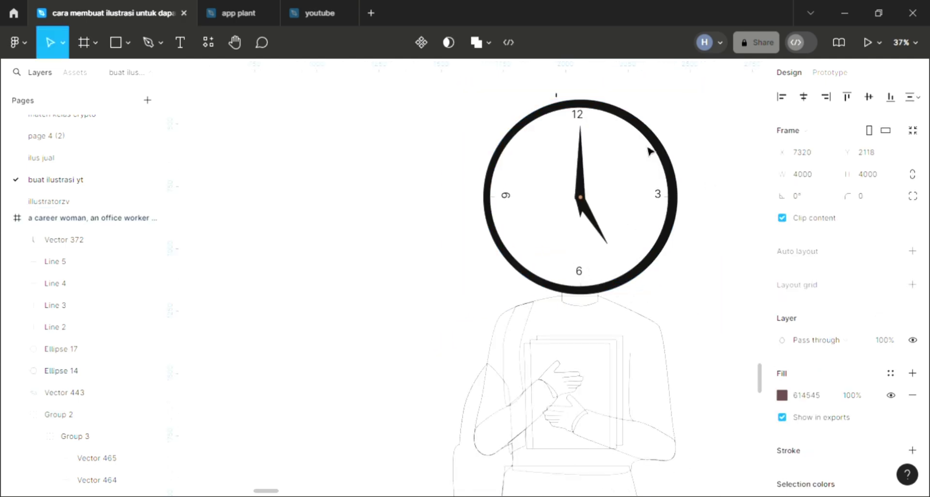
scroll(608, 251, down, 1)
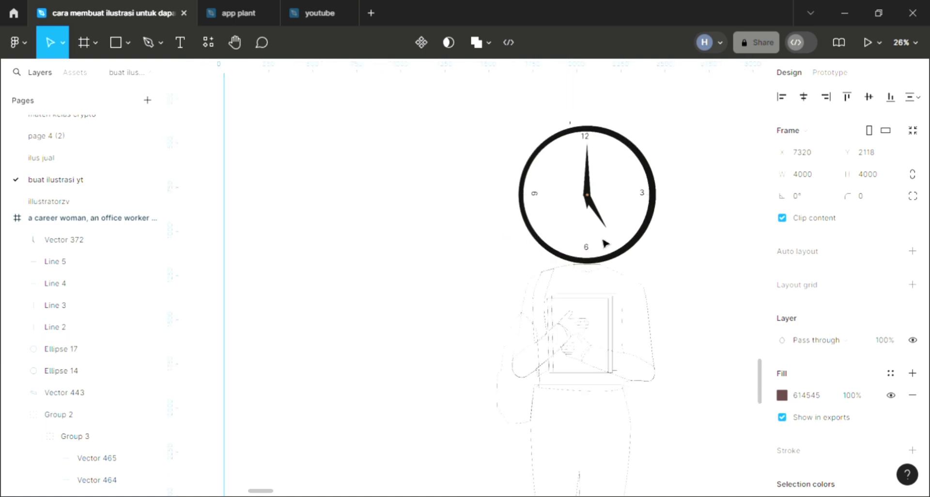
scroll(605, 244, right, 3)
scroll(604, 242, down, 3)
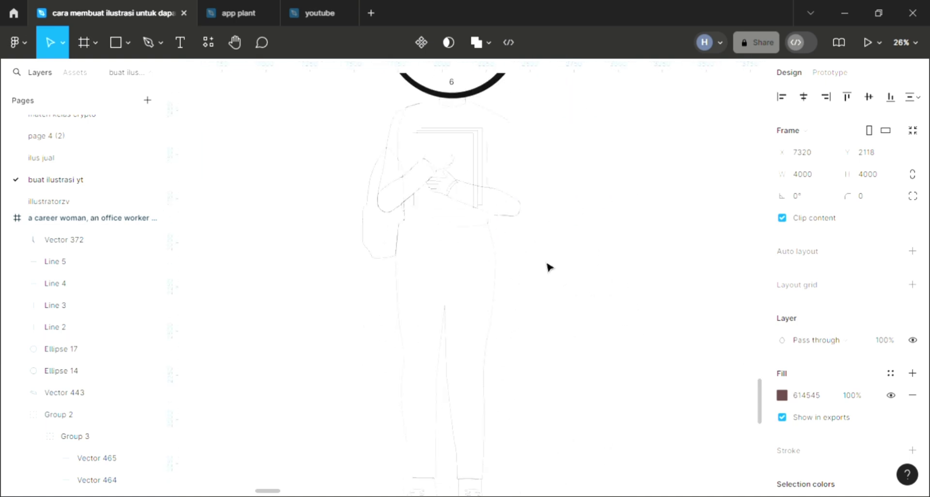
scroll(549, 267, up, 1)
scroll(436, 233, up, 1)
scroll(476, 243, left, 2)
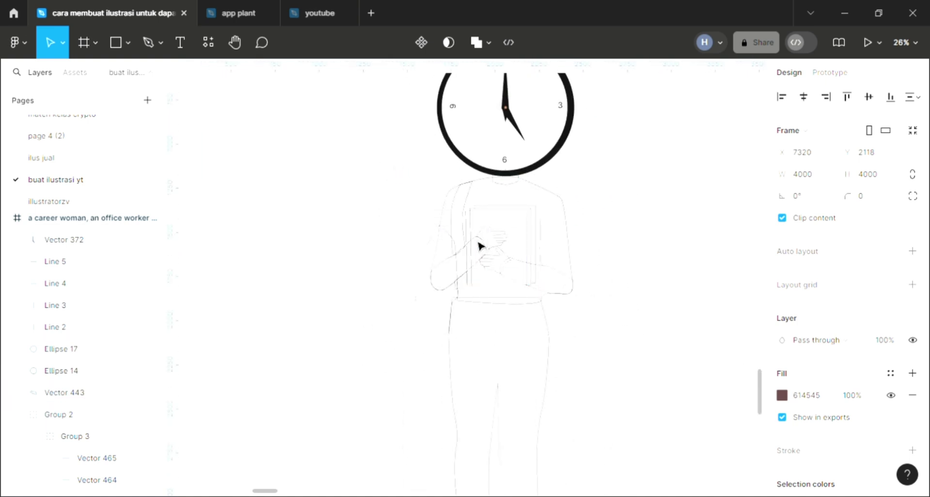
scroll(503, 226, up, 1)
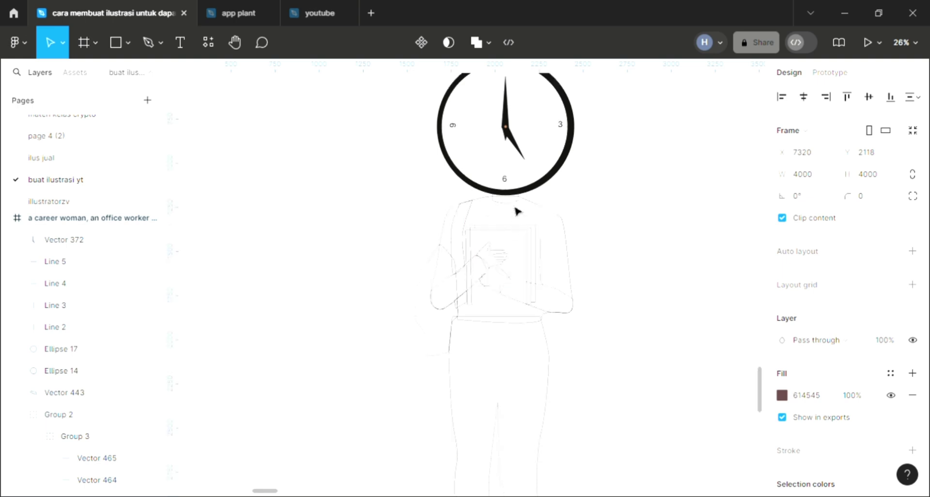
click(517, 208)
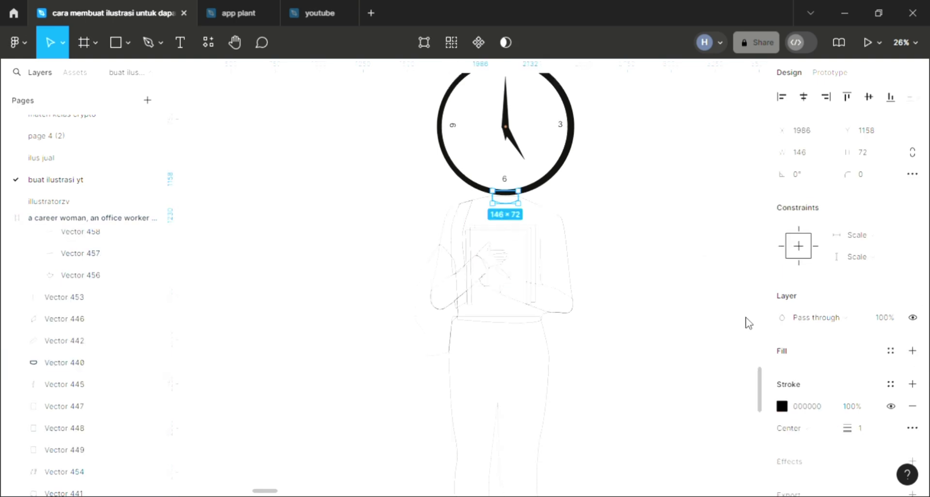
scroll(691, 321, down, 3)
scroll(691, 321, down, 1)
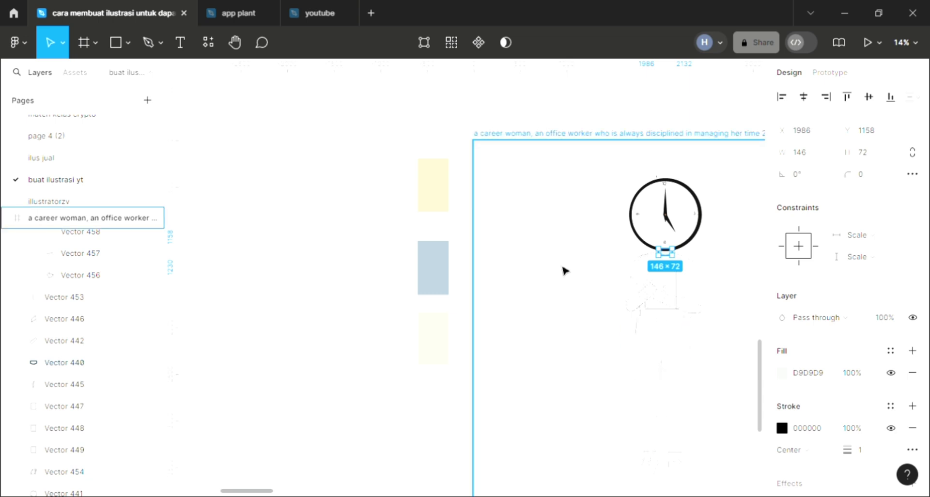
key(i)
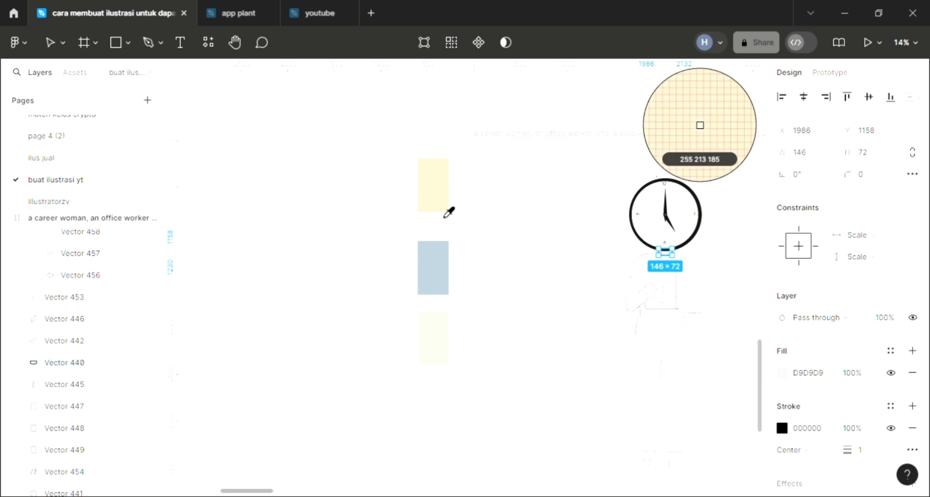
key(Escape)
key(Escape)
scroll(577, 292, right, 2)
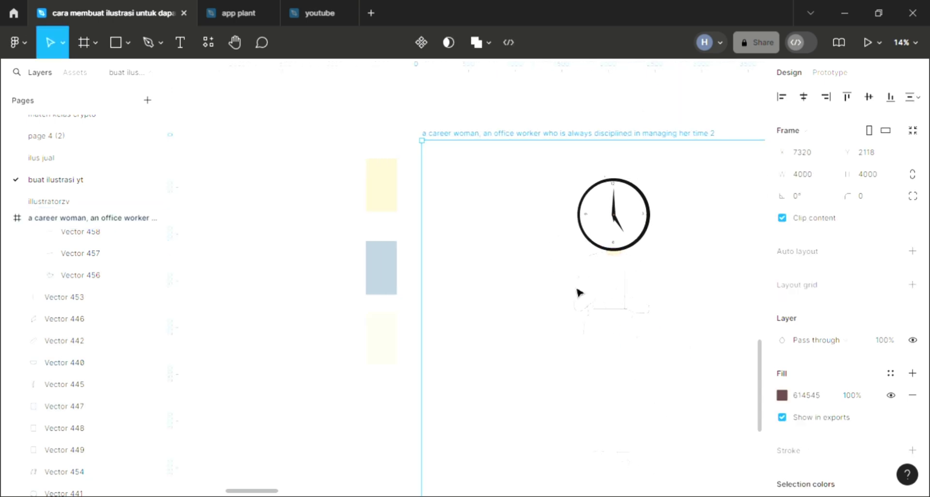
scroll(603, 354, down, 2)
scroll(603, 353, right, 1)
Fill the shirt vector with light blue A7B9C5 sampled from the blue swatch.
click(718, 283)
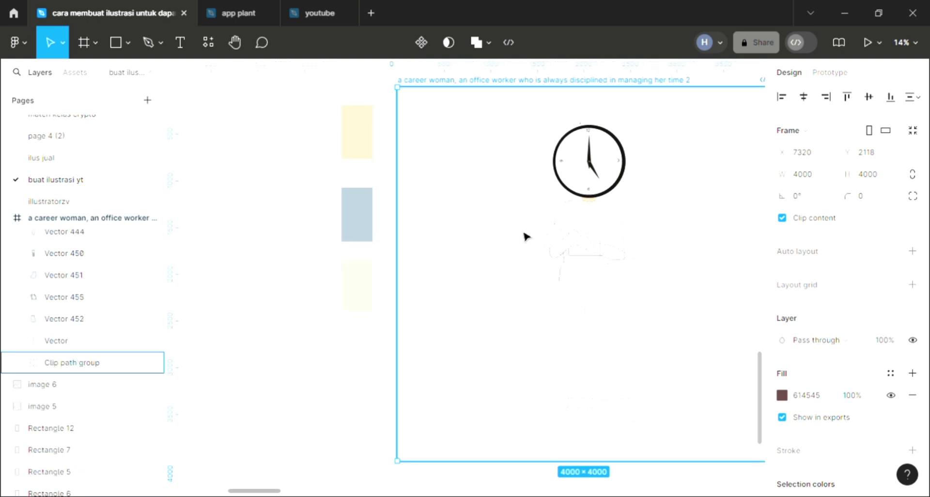
scroll(641, 304, up, 1)
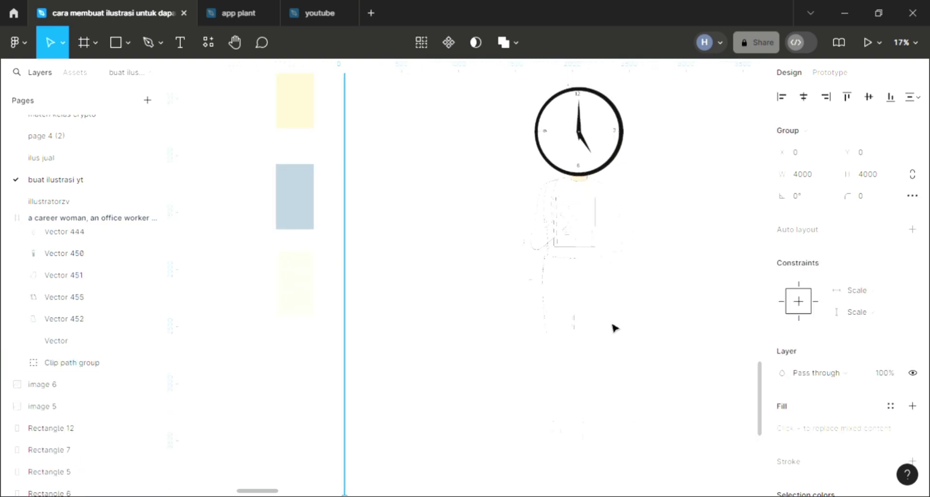
scroll(614, 322, up, 2)
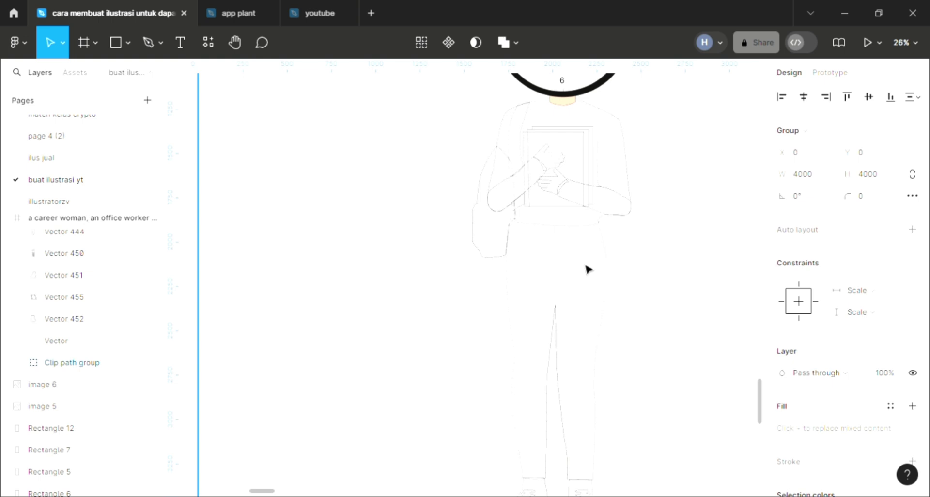
scroll(587, 267, up, 1)
scroll(587, 266, up, 1)
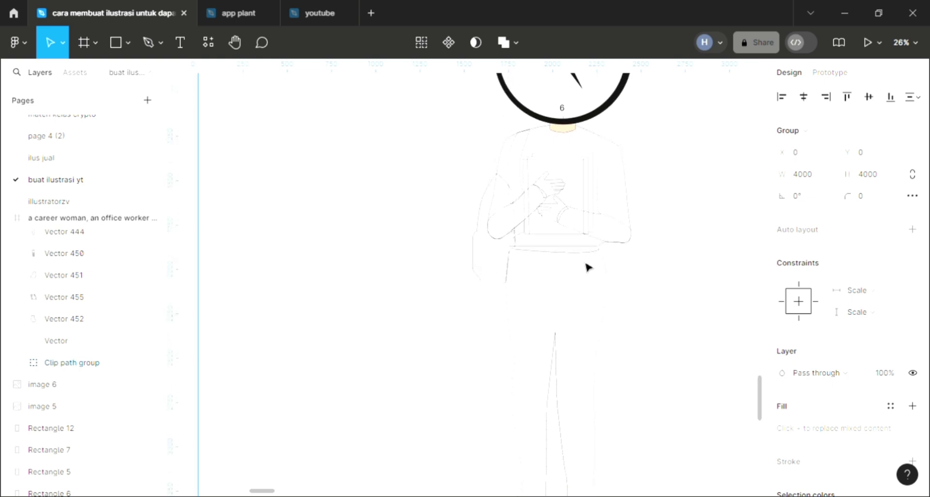
scroll(587, 266, up, 1)
click(618, 168)
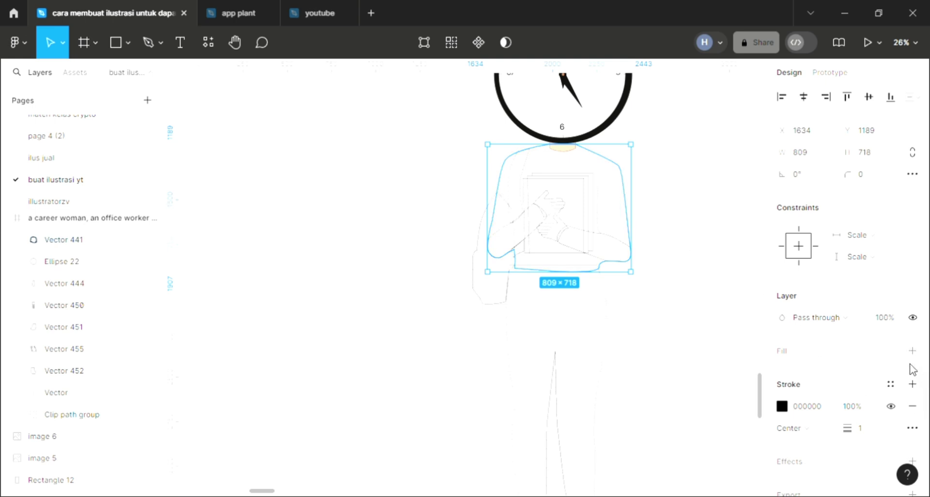
mouse_move(842, 351)
click(911, 353)
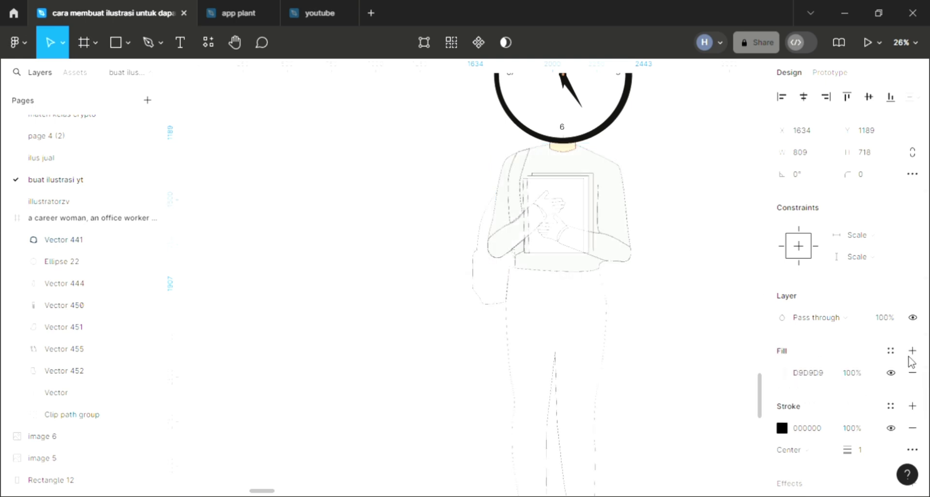
scroll(479, 295, down, 3)
scroll(482, 301, left, 3)
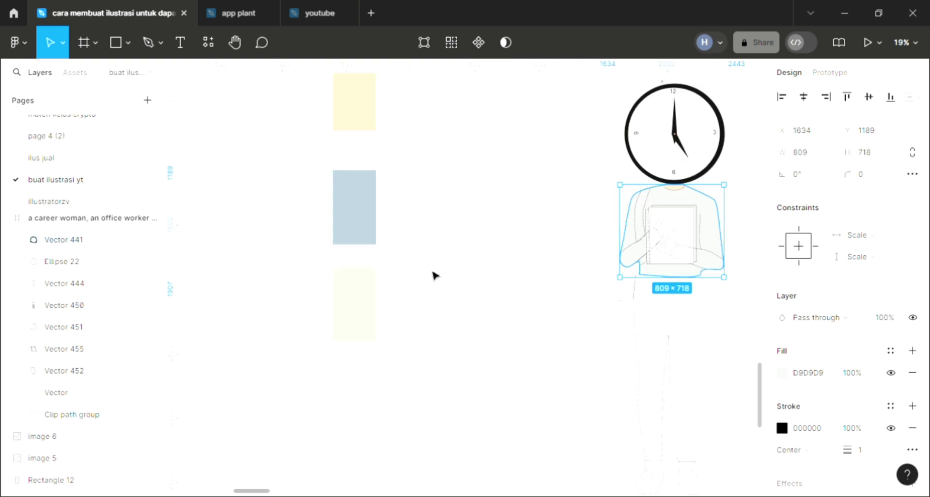
key(i)
click(361, 228)
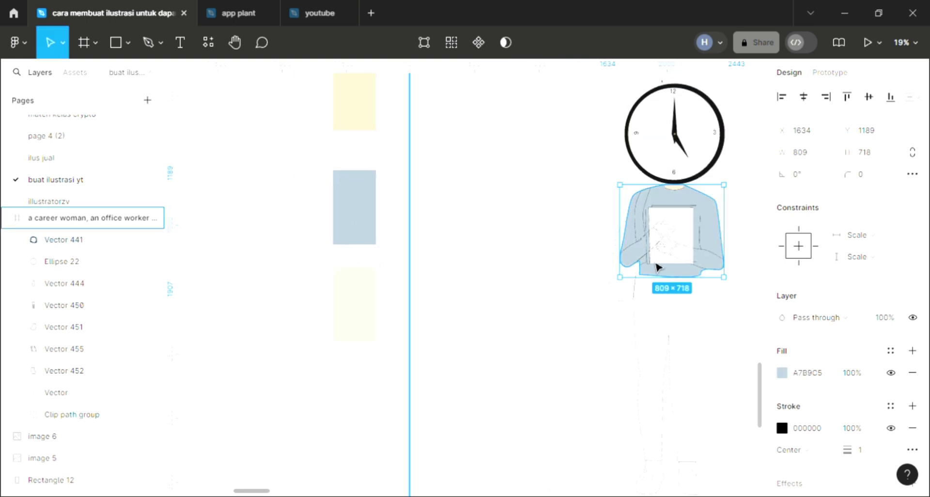
Deselect and pan around the figure to check the blue top.
click(737, 272)
scroll(725, 269, up, 5)
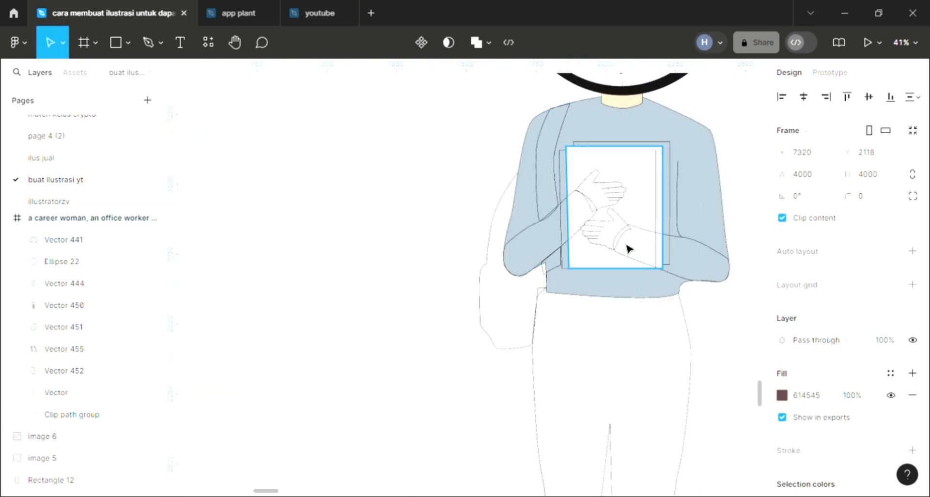
scroll(634, 290, up, 5)
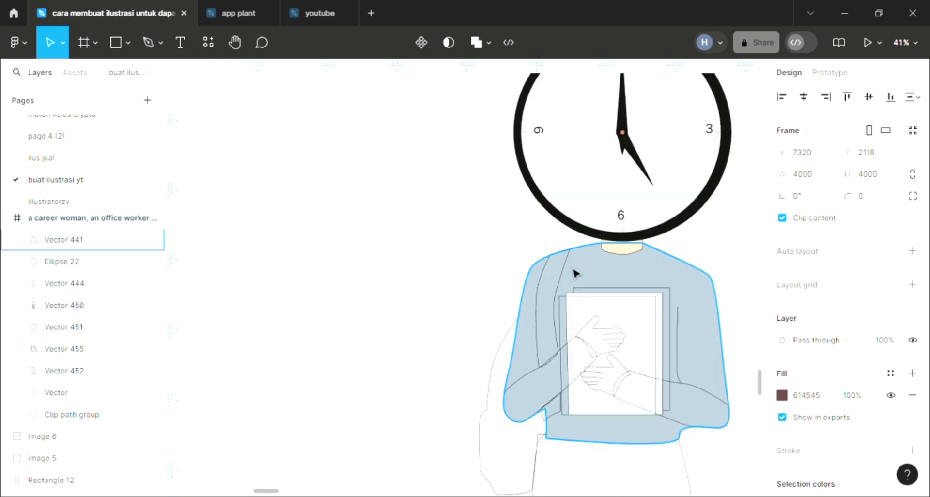
scroll(583, 279, up, 2)
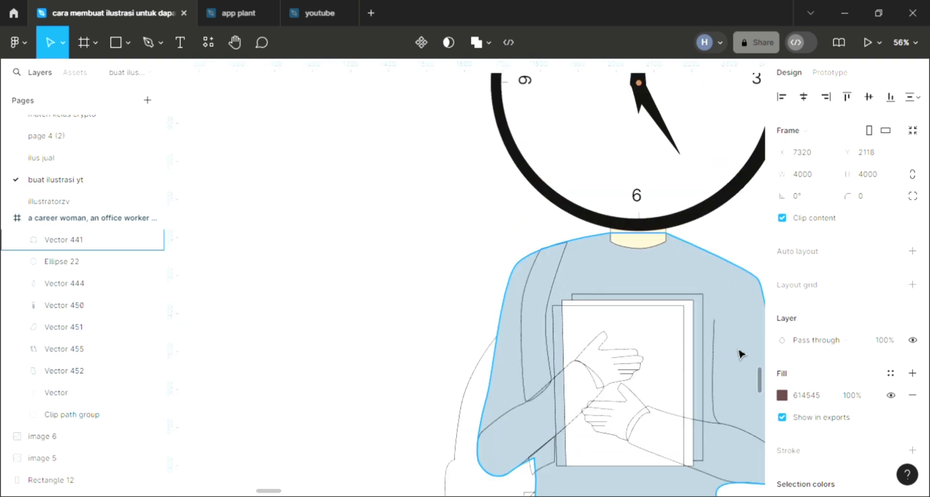
scroll(736, 353, down, 1)
scroll(514, 394, down, 3)
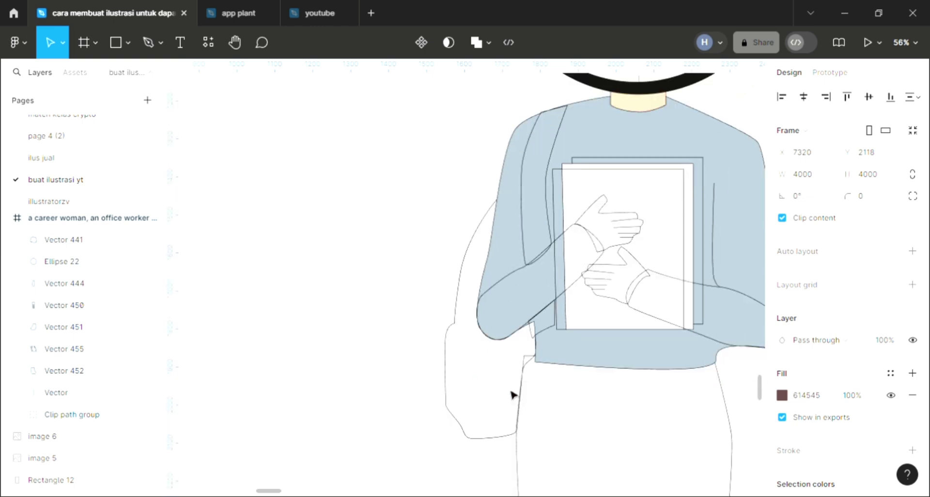
scroll(531, 311, down, 1)
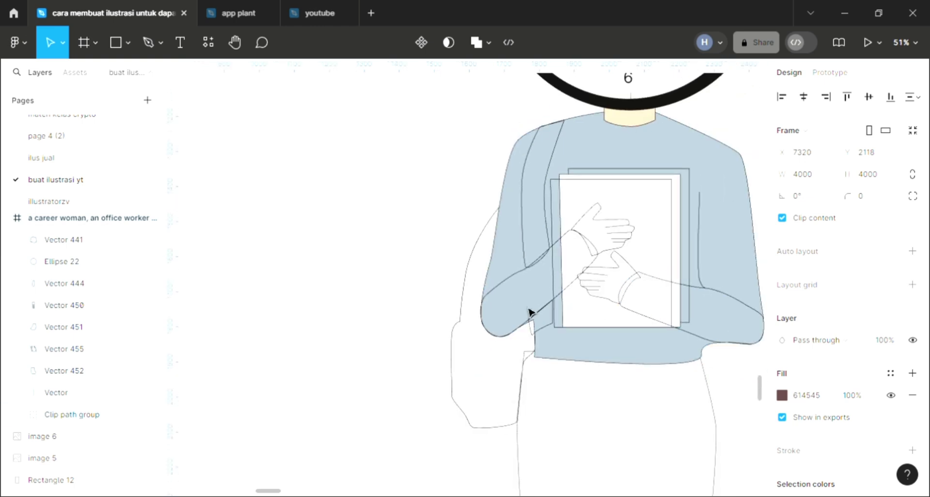
scroll(605, 314, right, 1)
Fill the right sleeve with the top's light blue A7B9C5.
click(664, 333)
mouse_move(835, 350)
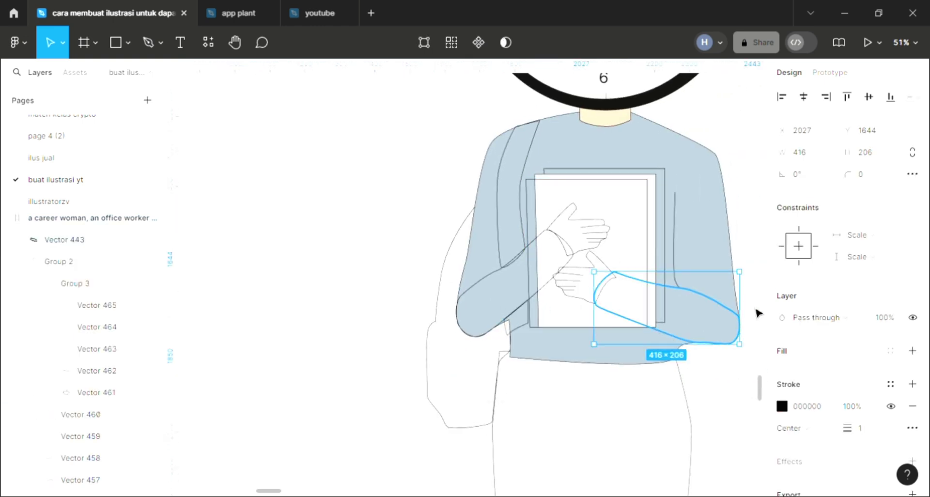
click(912, 351)
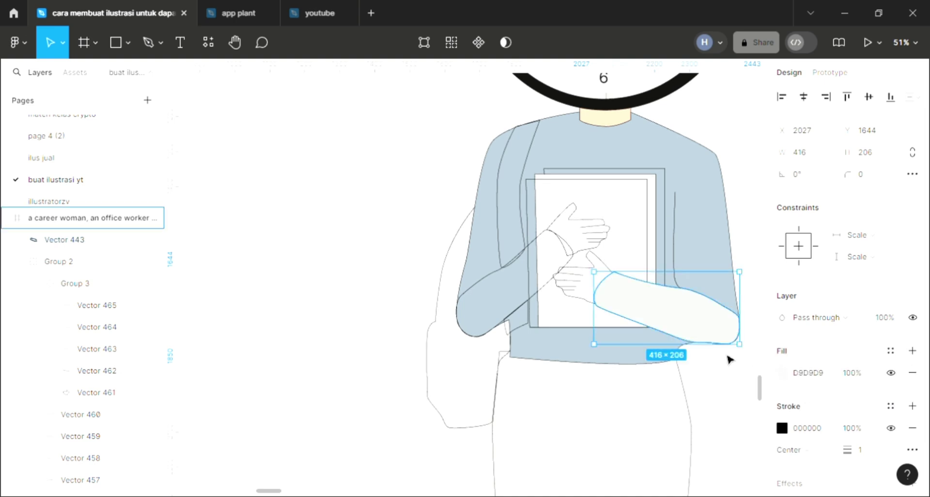
key(i)
click(706, 225)
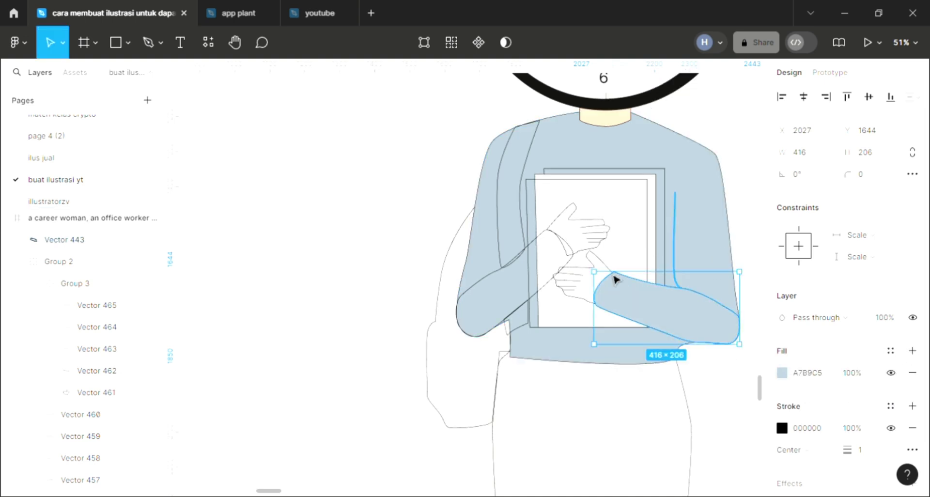
Give the lower and upper hands the neck's skin colour FFD5B9.
click(583, 305)
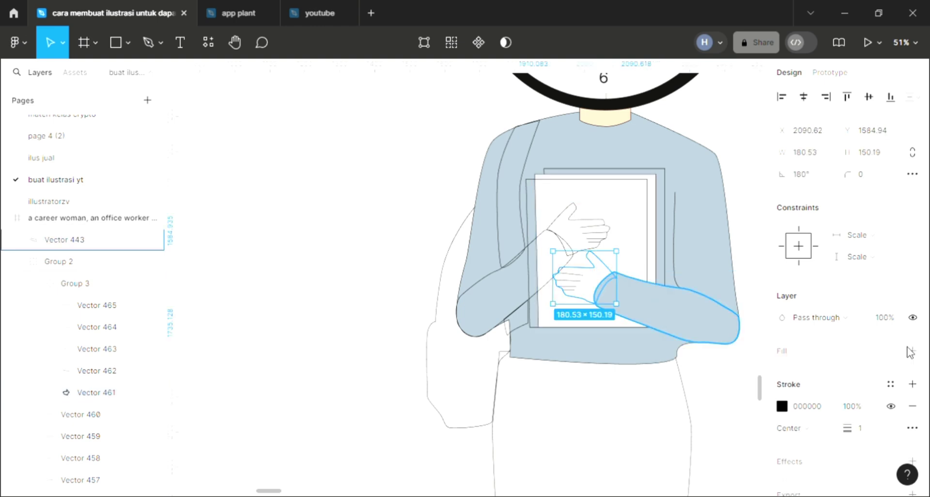
scroll(650, 343, down, 2)
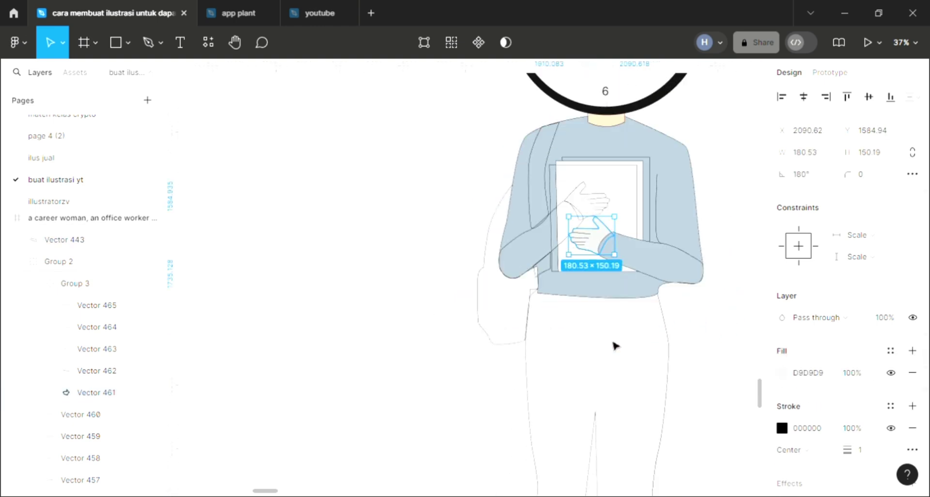
scroll(614, 346, up, 3)
key(i)
click(619, 348)
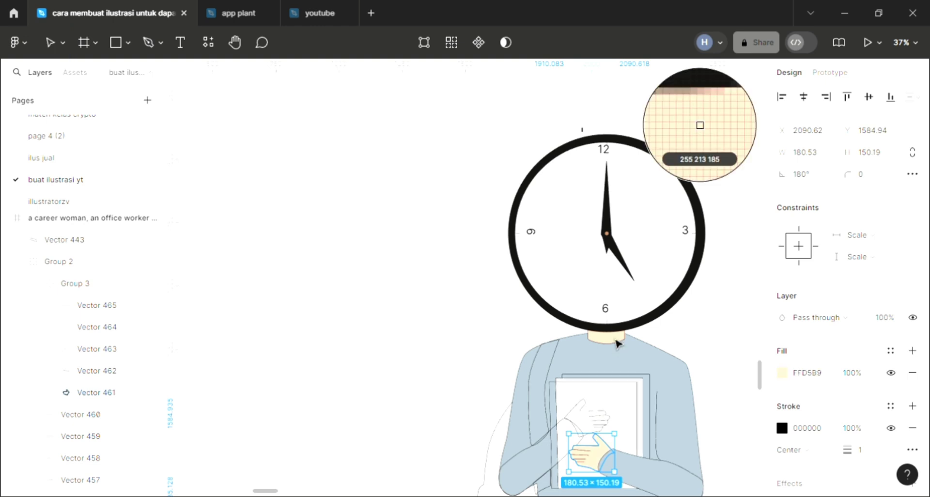
scroll(616, 345, down, 2)
scroll(615, 345, down, 3)
scroll(609, 344, up, 2)
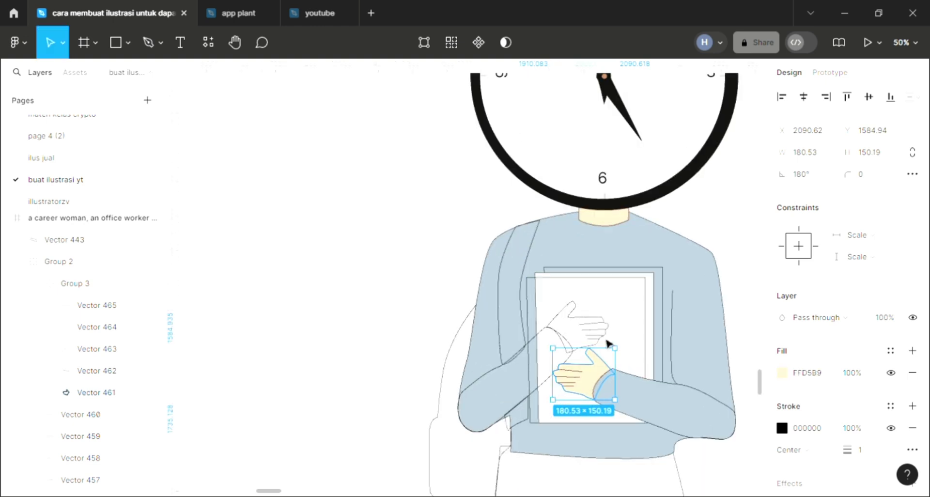
click(560, 323)
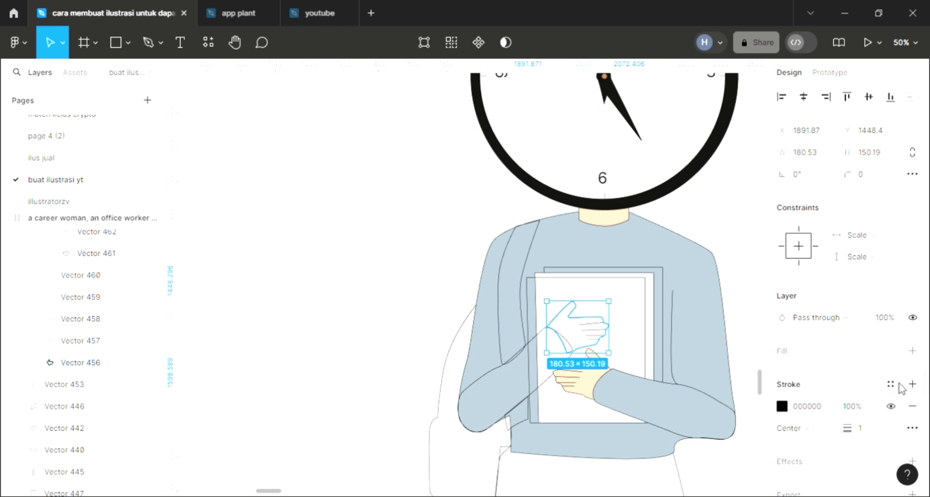
key(i)
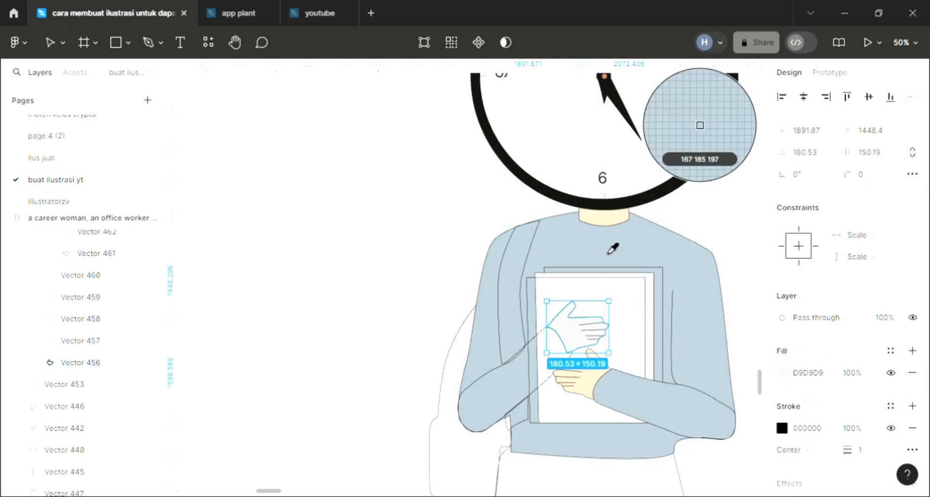
click(608, 221)
Fill the left sleeve with the sweater's light blue A7B9C5.
key(Escape)
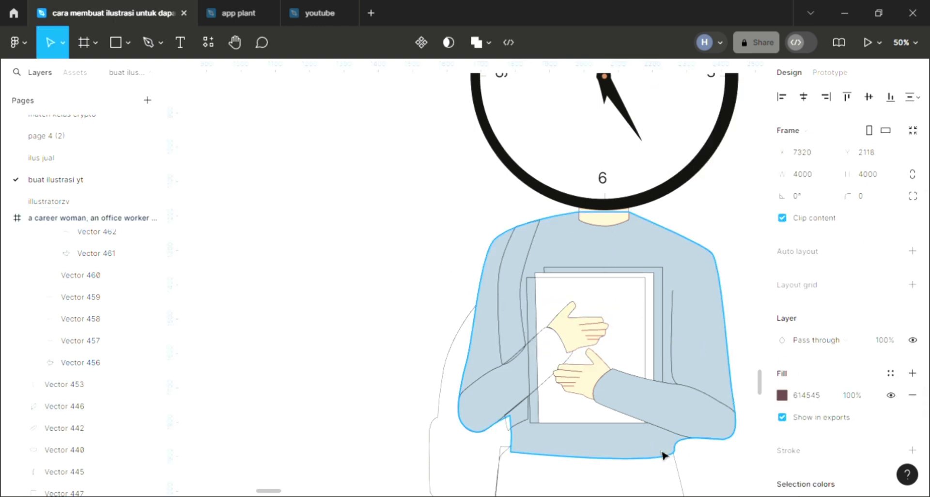
scroll(630, 435, down, 1)
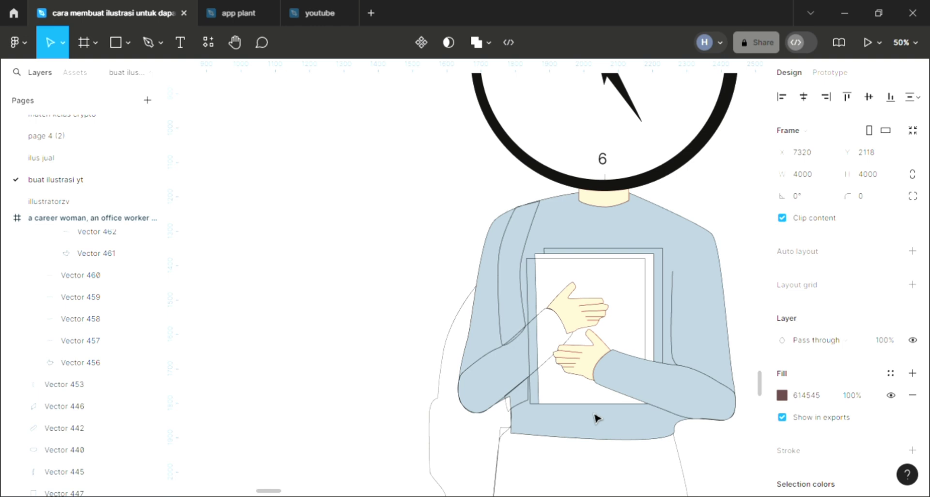
click(510, 344)
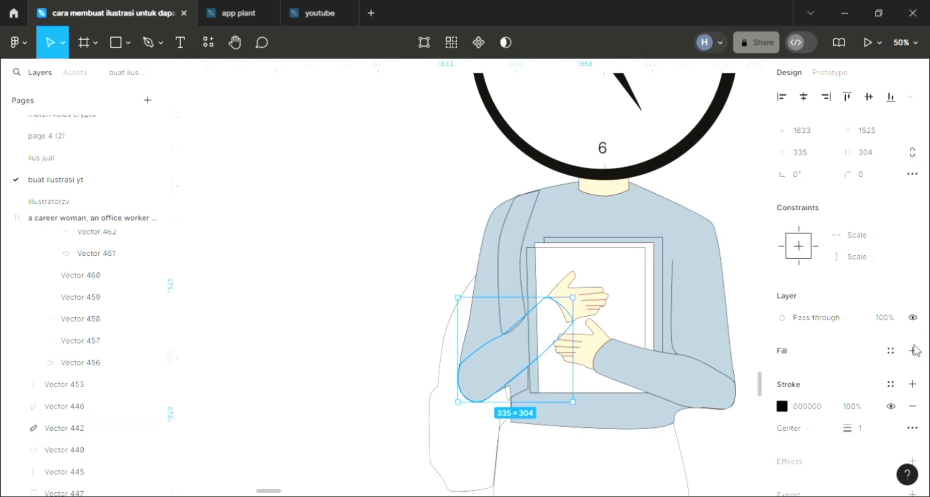
click(912, 349)
key(i)
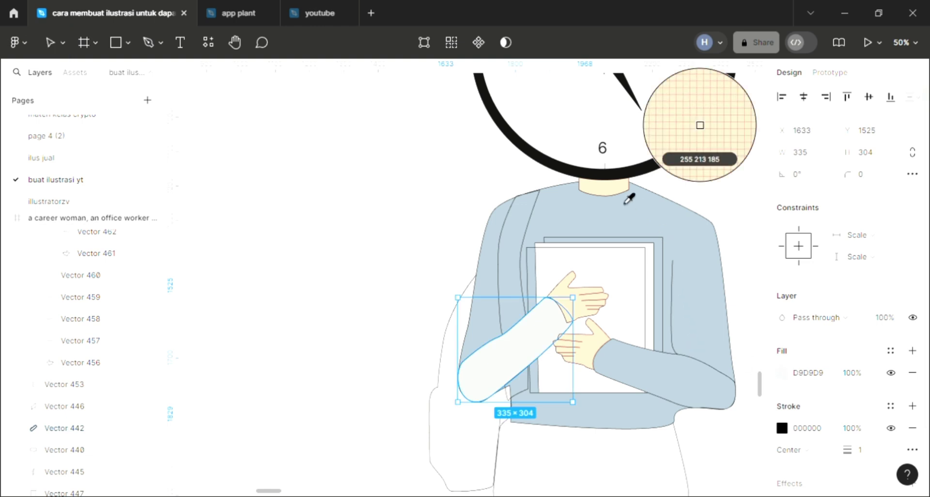
click(622, 235)
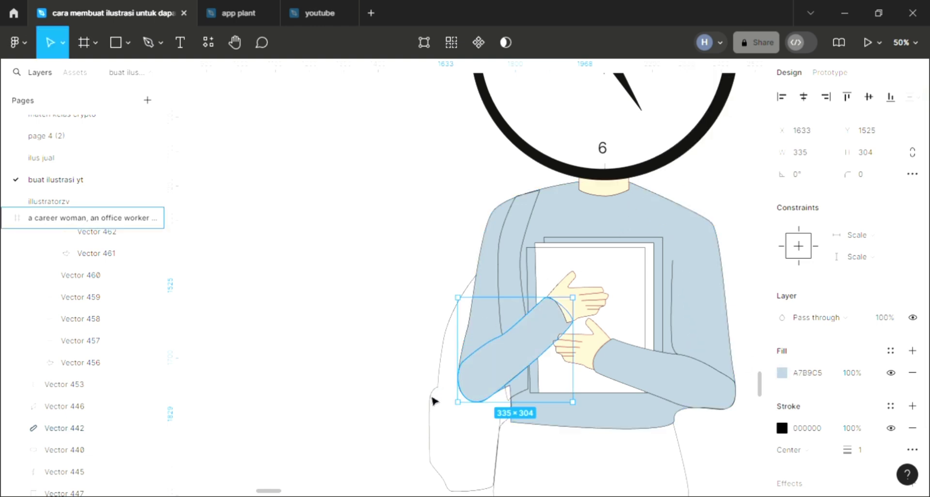
click(436, 401)
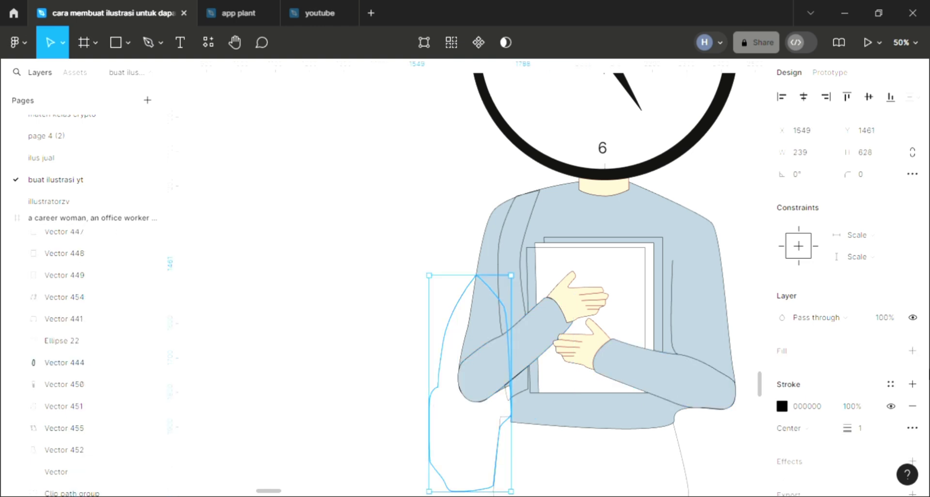
Fill the shoulder bag shape with black 111111.
click(913, 350)
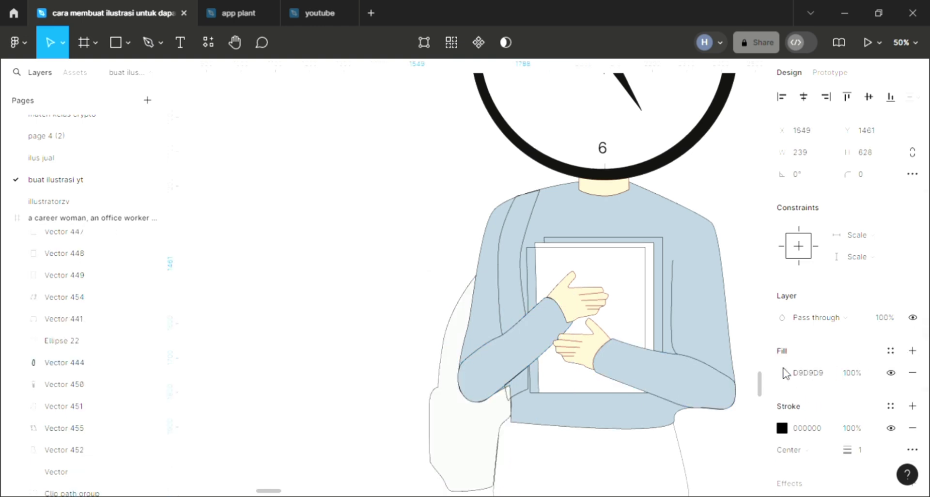
key(i)
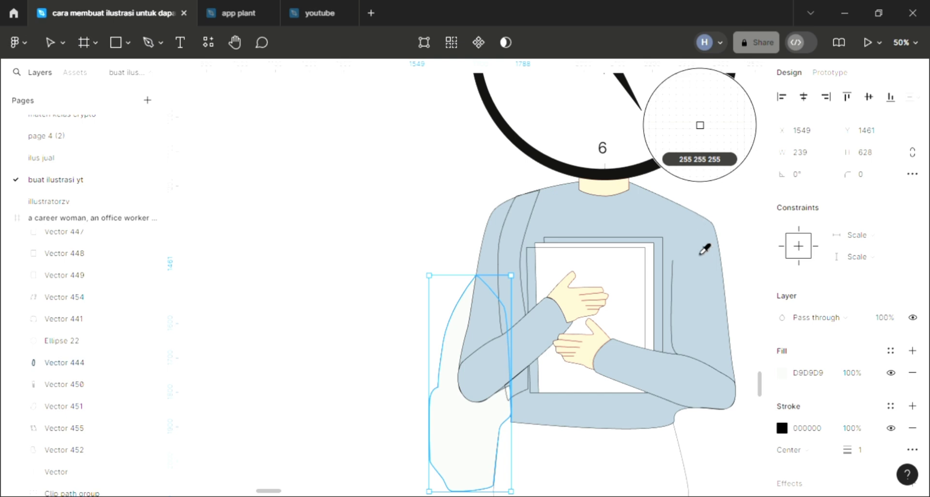
ctrl+scroll(705, 245, down, 2)
ctrl+scroll(704, 249, down, 2)
ctrl+scroll(703, 252, down, 1)
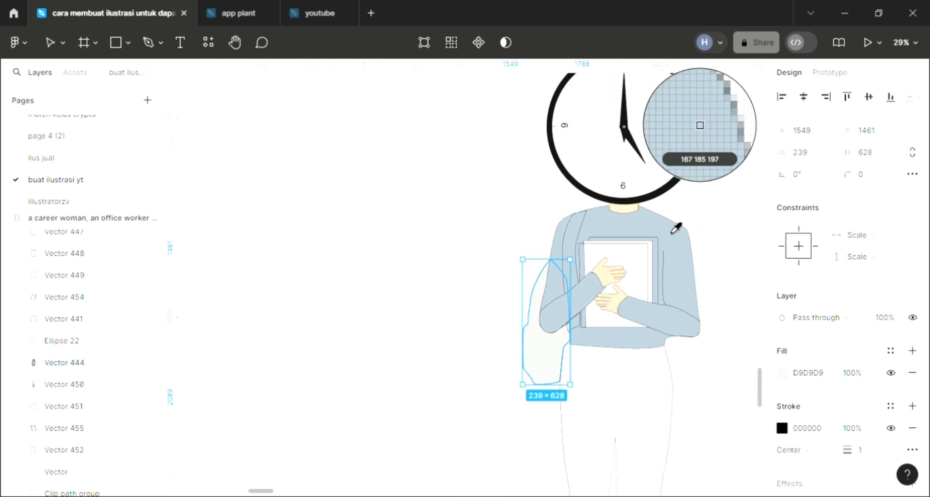
click(665, 192)
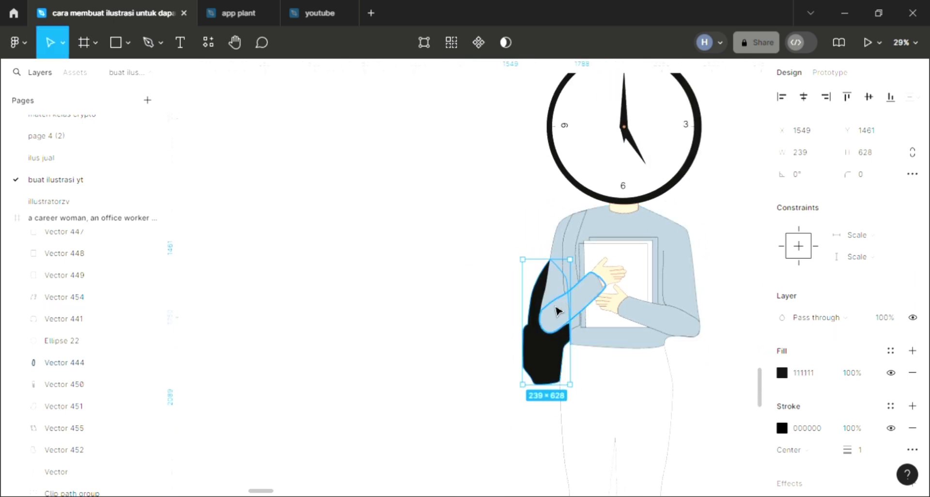
Fill the bag strap, Vector 445, with the same black.
click(579, 248)
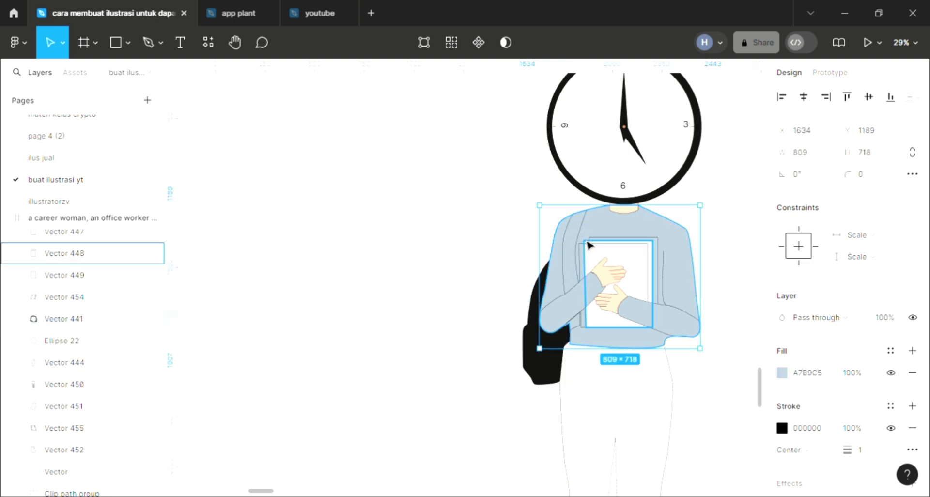
click(584, 238)
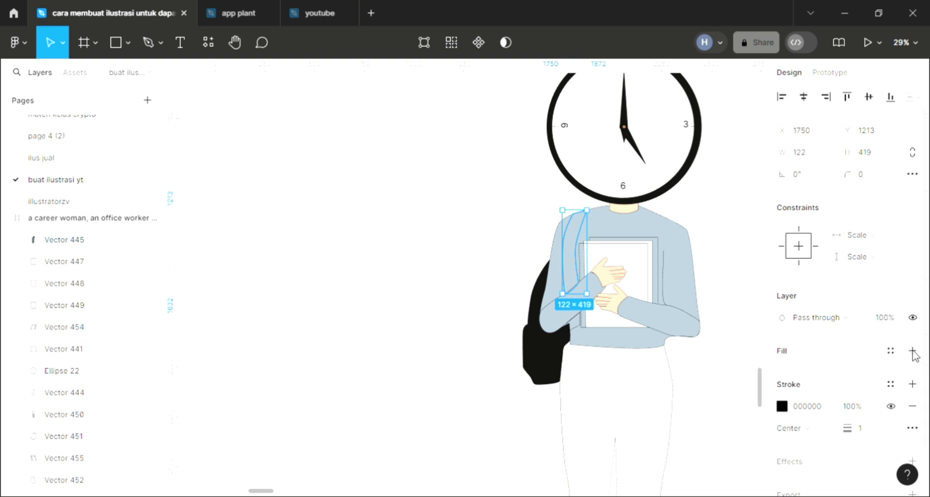
key(i)
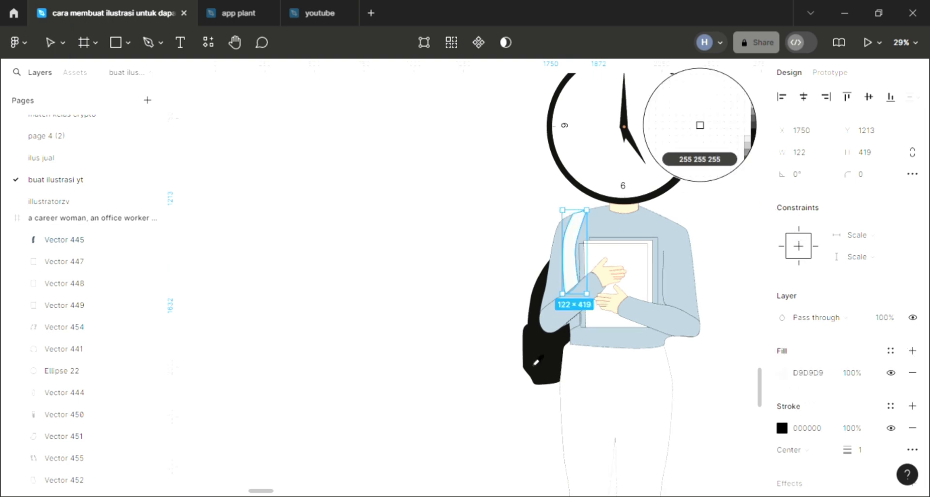
click(700, 125)
click(743, 314)
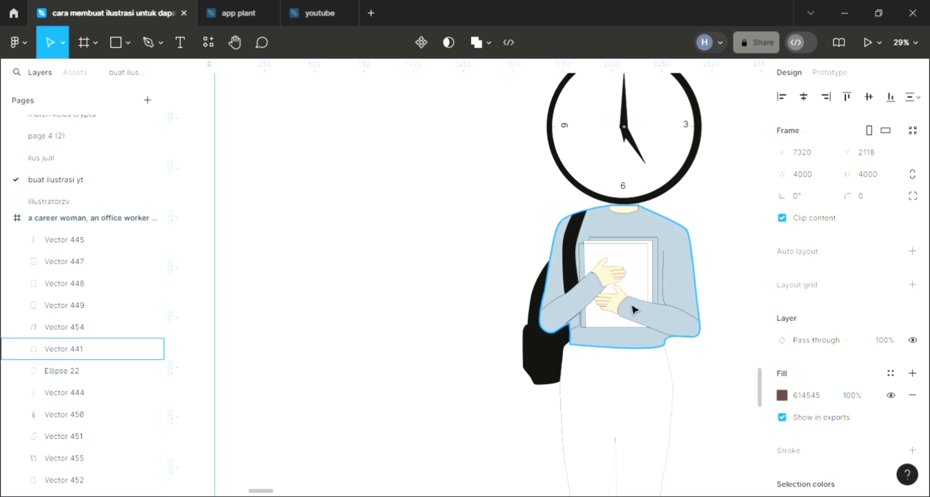
click(669, 283)
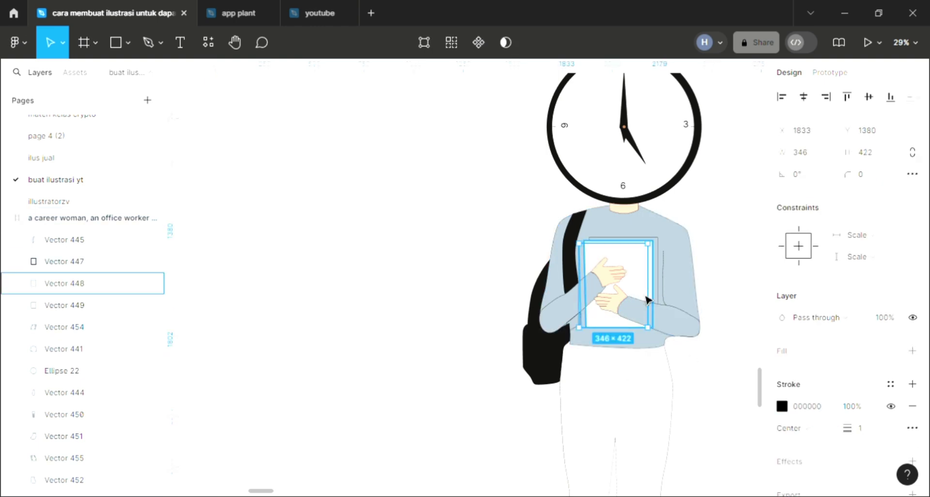
Fill the front paper sheet with pale cream FFEAD3 from the swatch.
click(870, 354)
scroll(688, 344, down, 3)
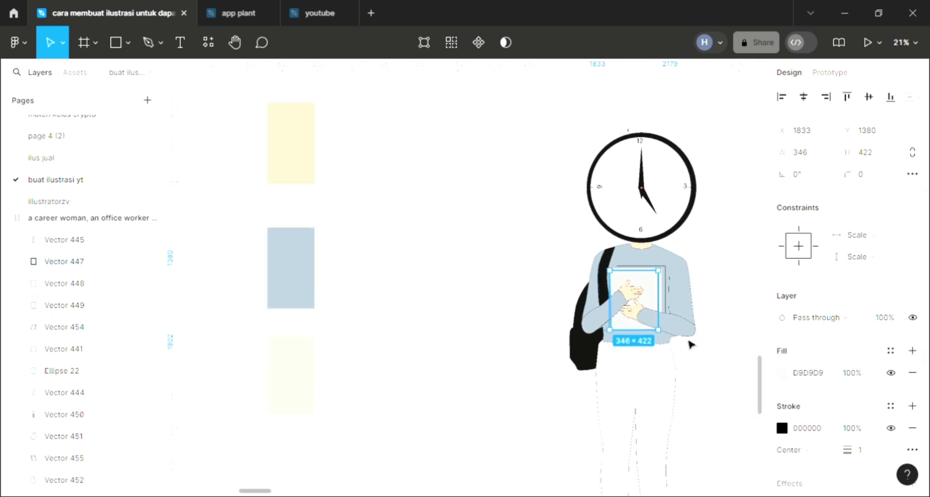
key(i)
click(309, 380)
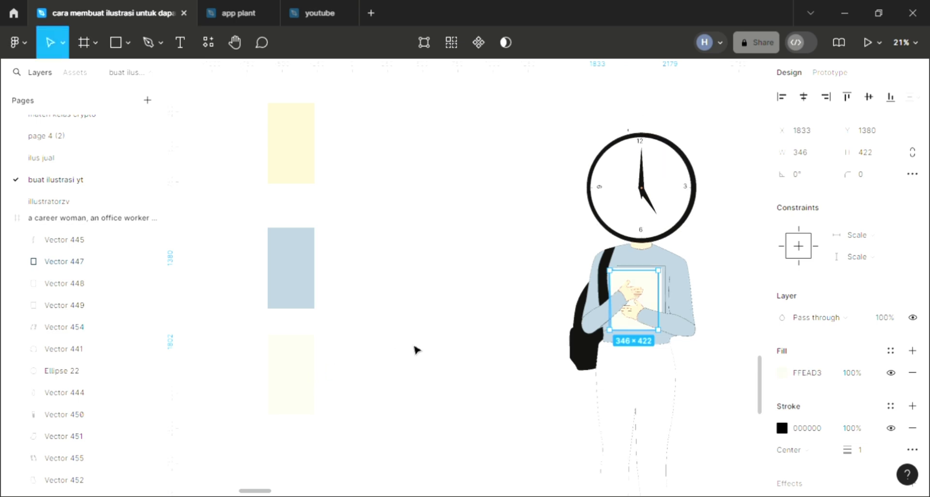
click(446, 357)
scroll(505, 353, right, 2)
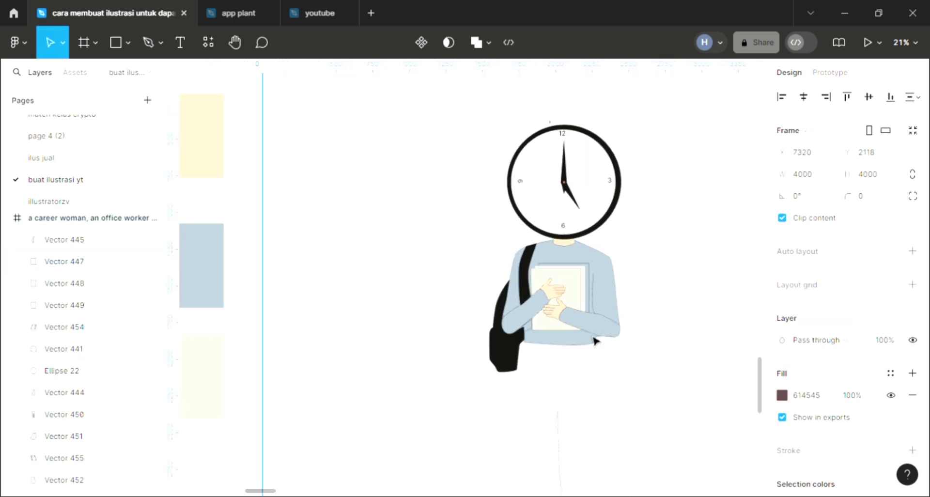
scroll(565, 345, up, 3)
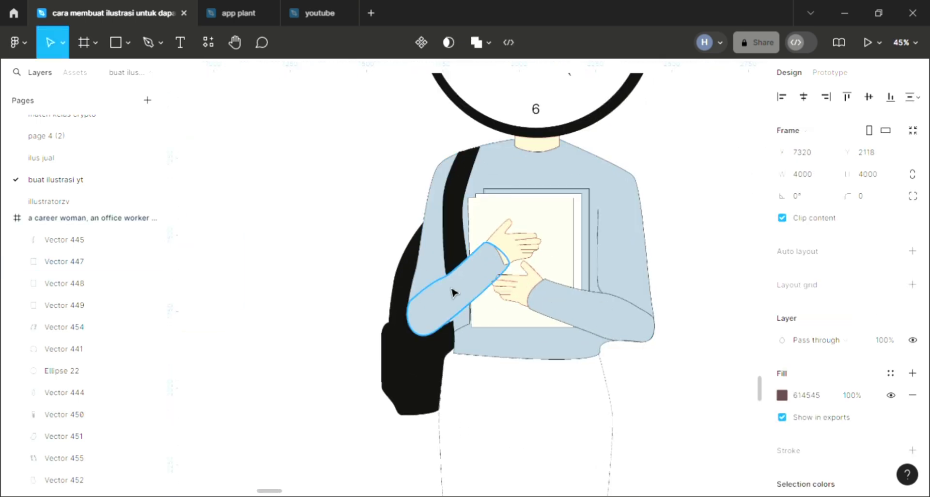
scroll(603, 280, up, 3)
scroll(603, 280, up, 3)
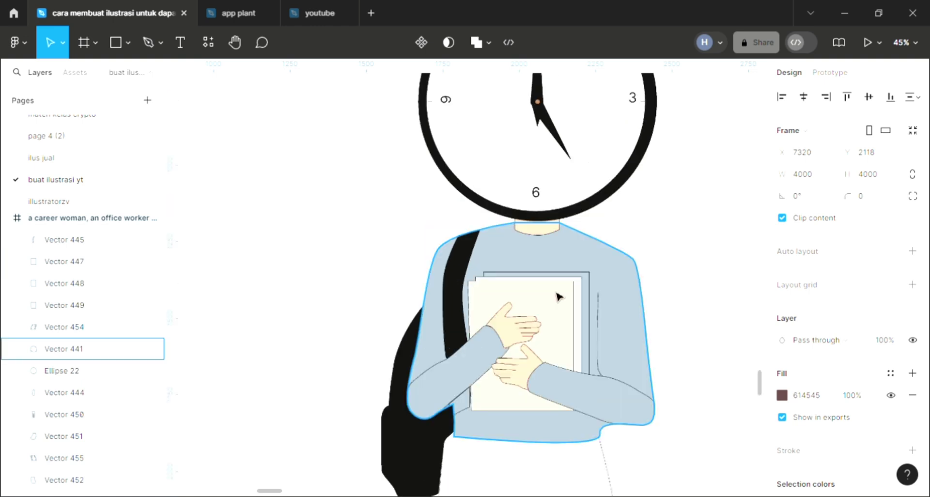
Give the second paper sheet the same cream FFEAD3 fill.
click(593, 323)
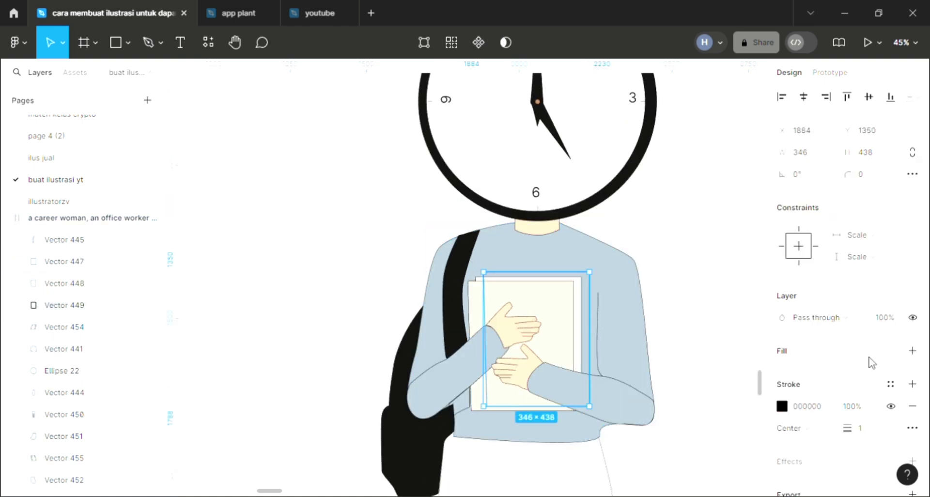
click(913, 351)
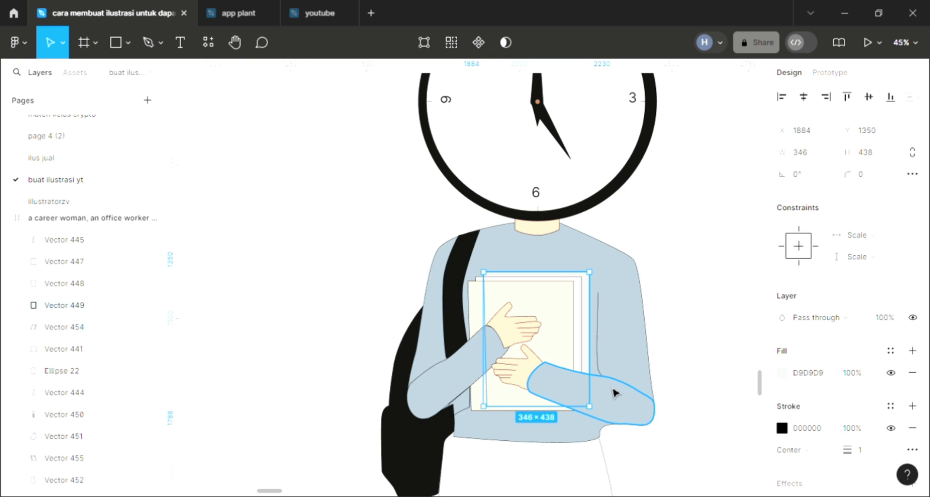
key(i)
click(563, 336)
key(Escape)
click(431, 246)
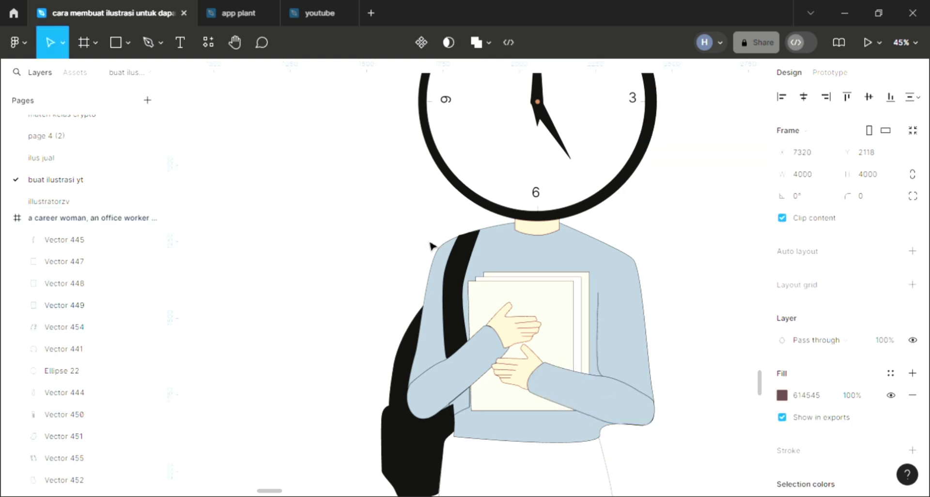
scroll(453, 322, down, 5)
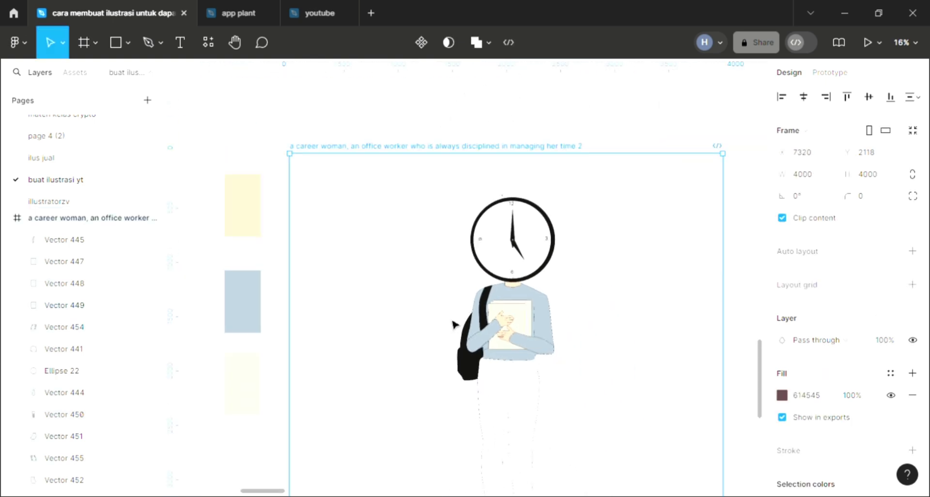
Fill the trousers, Vector 450, with black 111111 sampled from the bag.
scroll(456, 334, down, 1)
scroll(540, 415, down, 1)
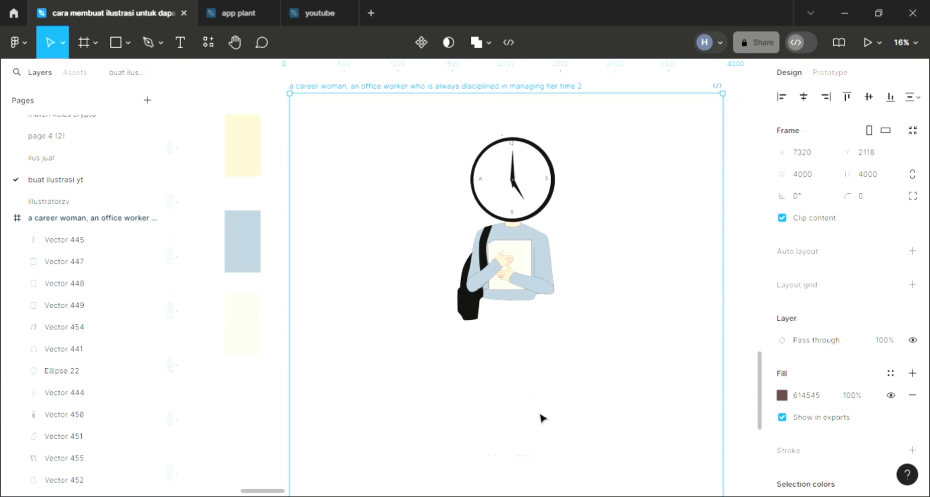
scroll(538, 318, down, 1)
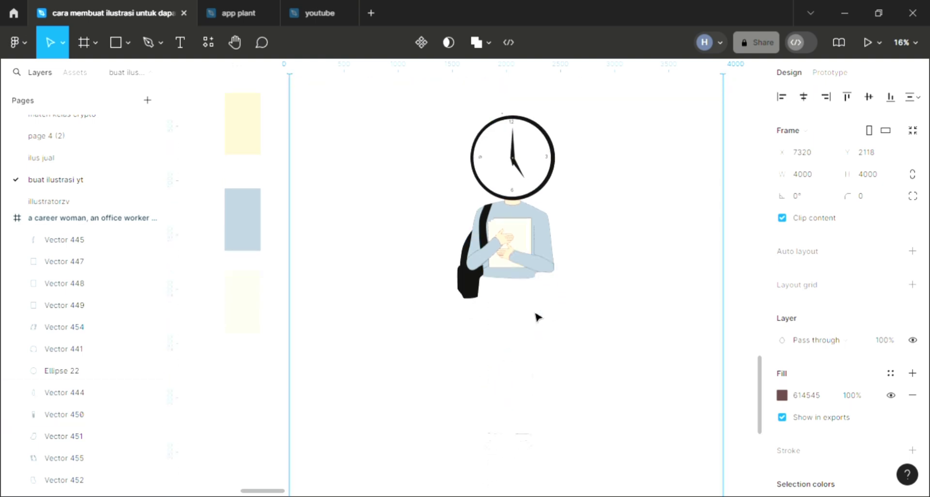
scroll(557, 344, down, 1)
scroll(571, 369, down, 1)
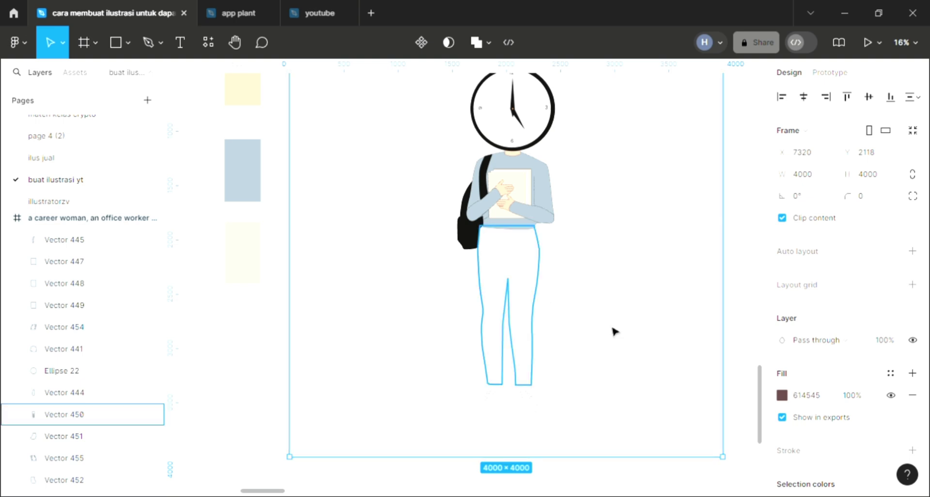
click(509, 300)
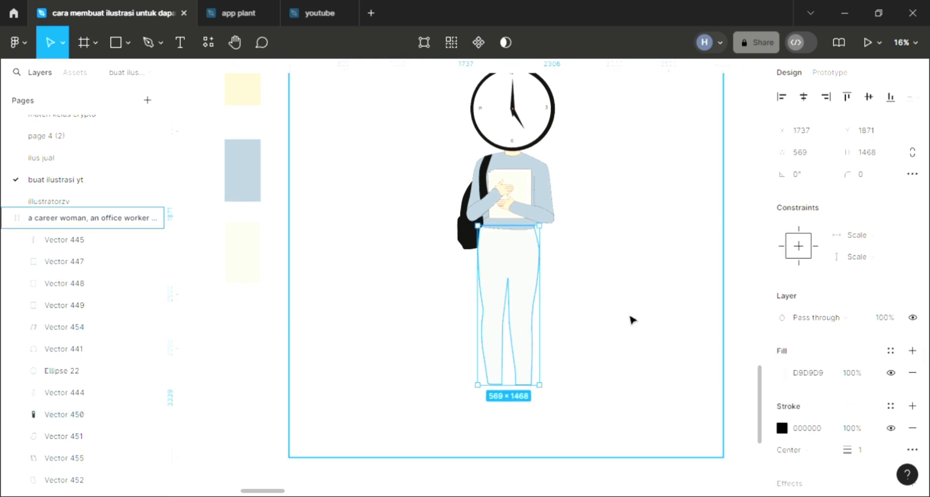
click(468, 228)
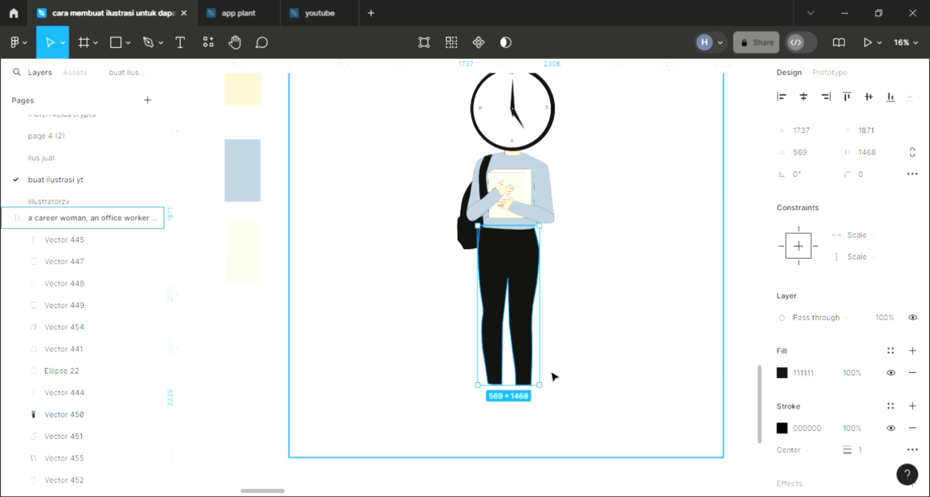
click(518, 431)
Add a fill to the shoe lace shape and sample the pale yellow swatch into it.
scroll(486, 419, up, 3)
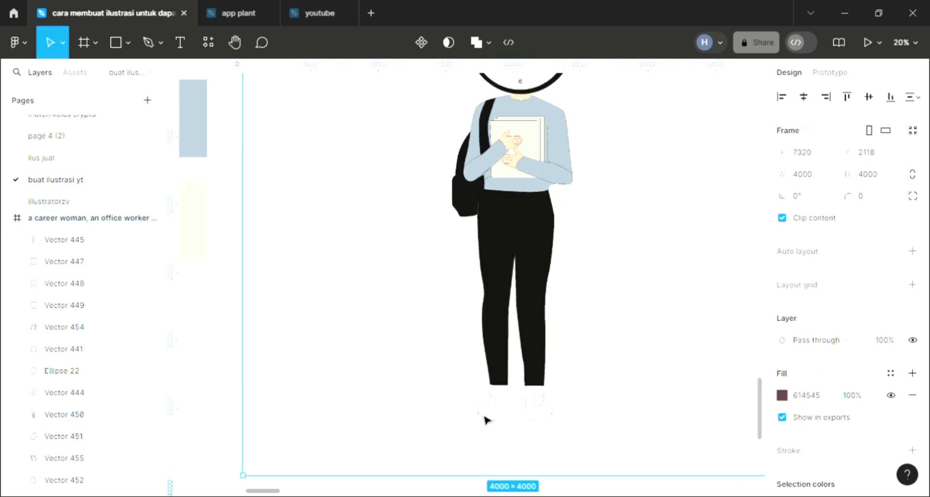
scroll(487, 423, up, 2)
scroll(487, 427, up, 3)
click(529, 380)
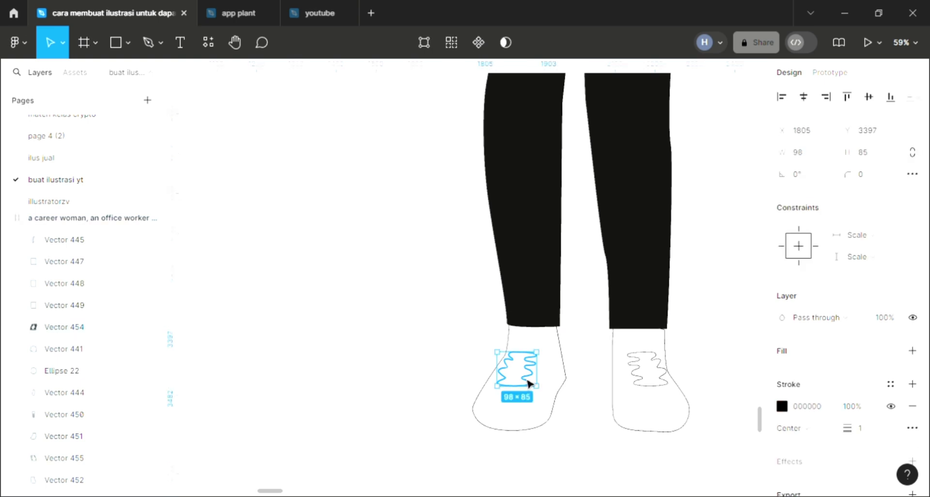
click(912, 351)
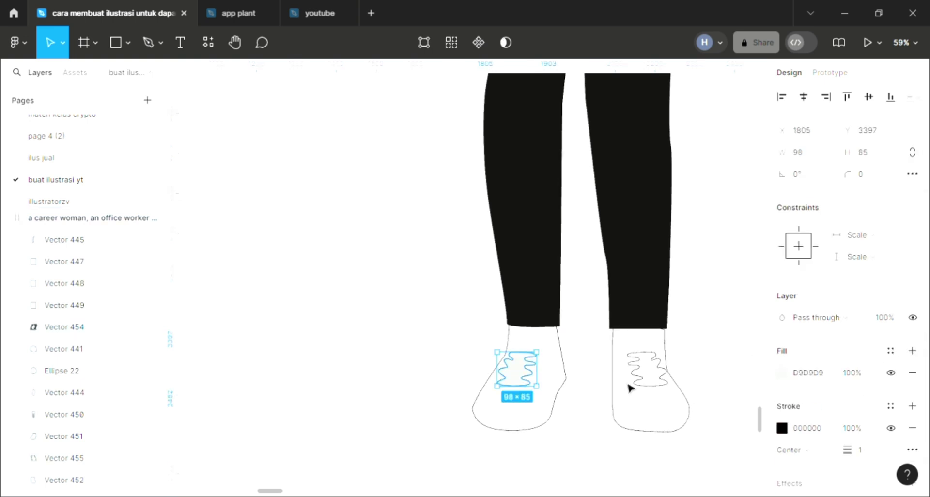
scroll(629, 388, down, 2)
scroll(630, 387, down, 3)
scroll(629, 387, down, 2)
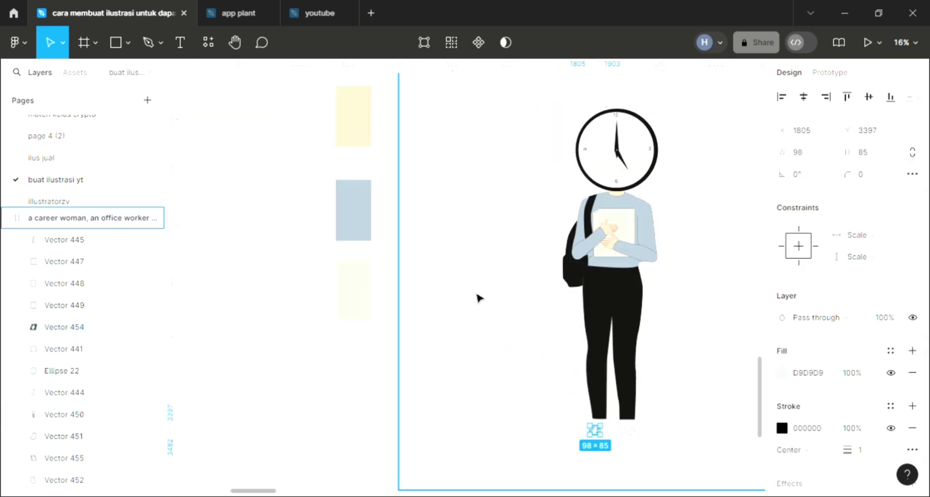
key(i)
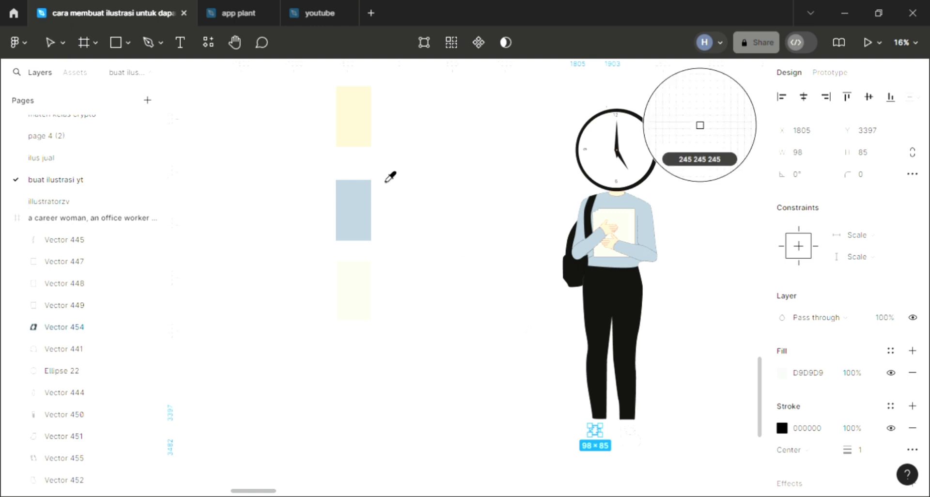
click(357, 132)
key(Escape)
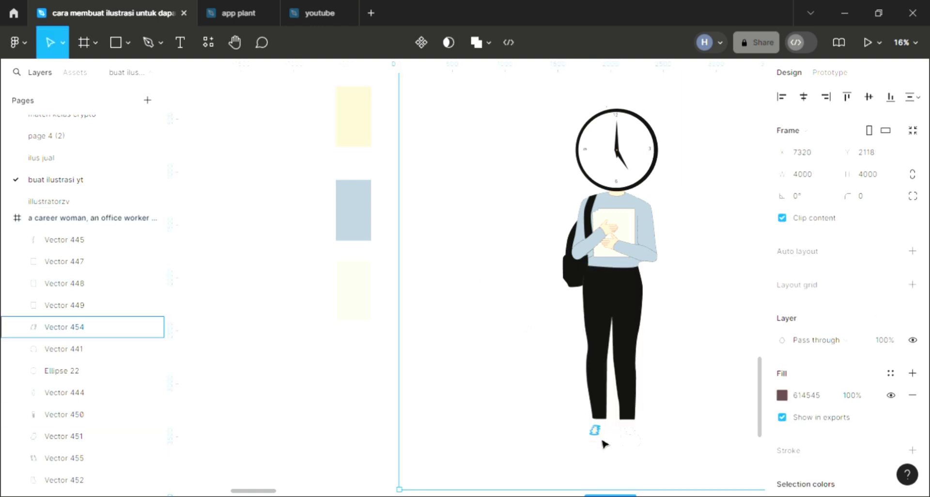
Colour the left shoe's lace detail with the light blue swatch.
click(595, 430)
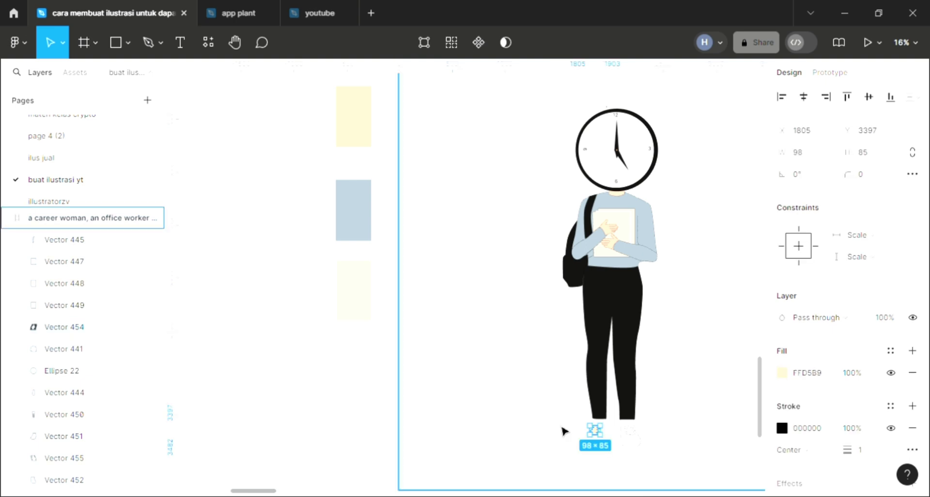
key(i)
click(368, 232)
key(Escape)
key(Escape)
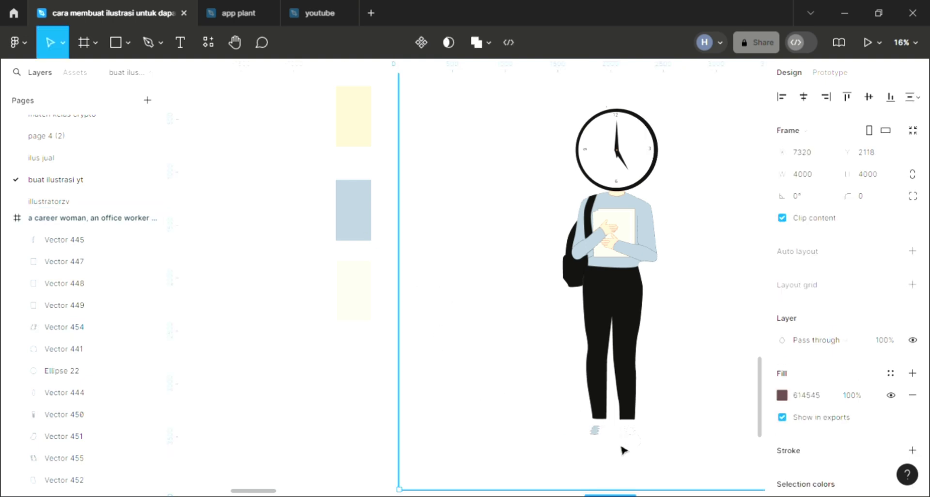
Give the right shoe's lace squiggle (Vector 455) a default light grey D9D9D9 fill.
scroll(623, 446, up, 3)
scroll(625, 444, up, 2)
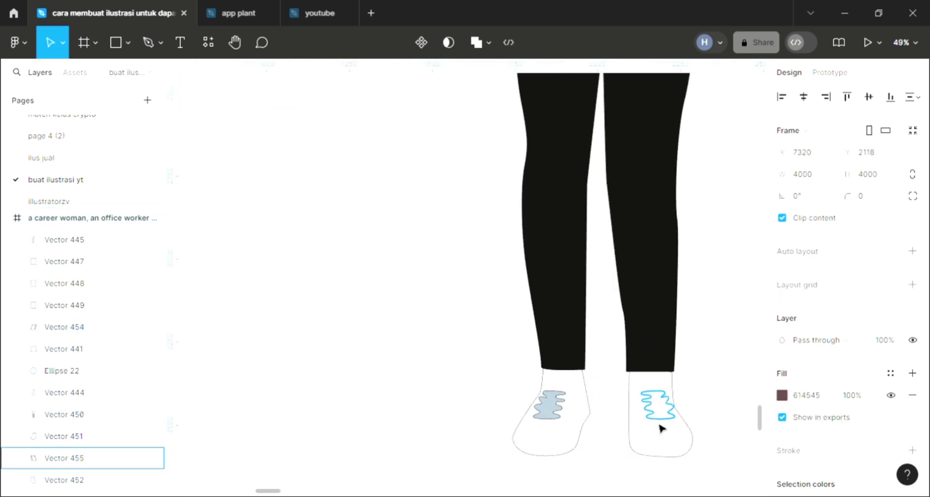
click(657, 405)
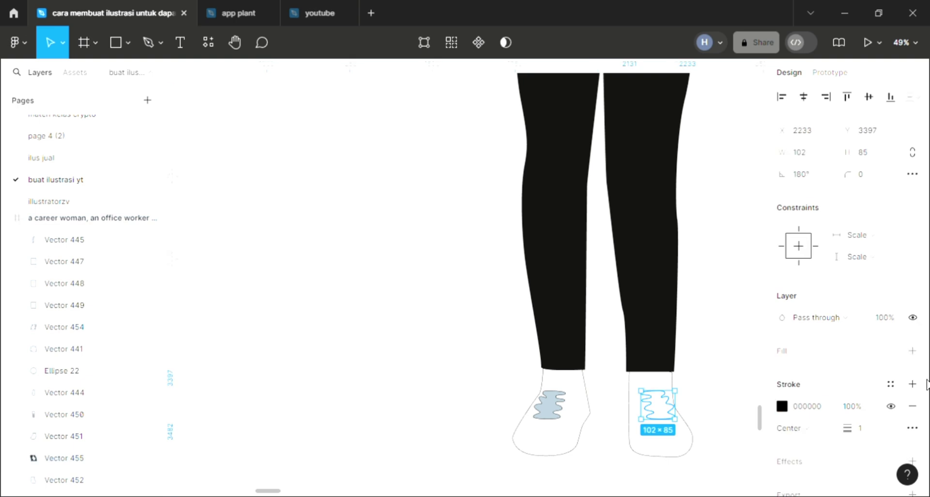
click(913, 351)
scroll(704, 412, down, 2)
scroll(706, 413, down, 2)
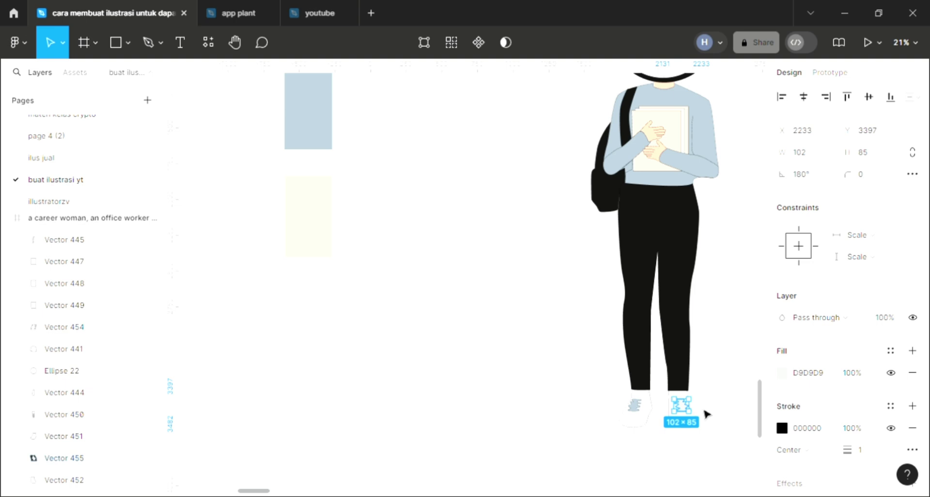
Fill the left shoe with sampled light blue A7B9C5, undoing an accidental outline recolour.
click(644, 426)
key(i)
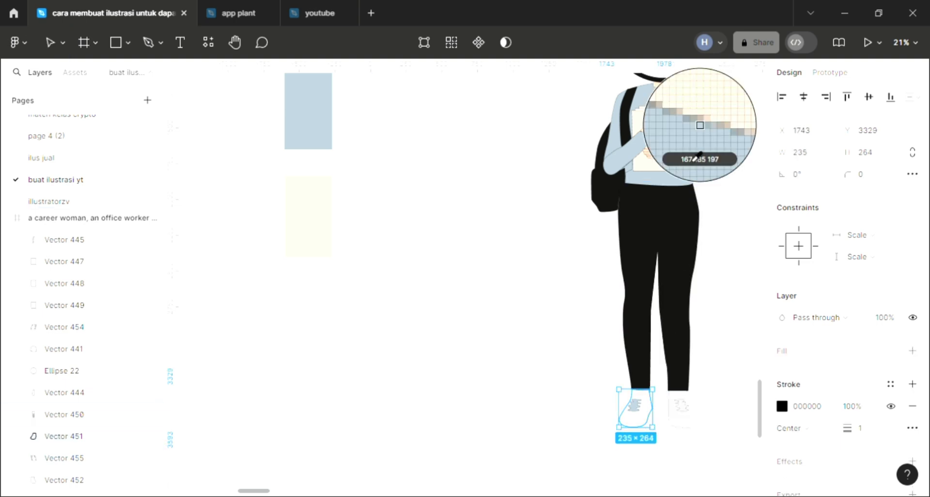
click(698, 156)
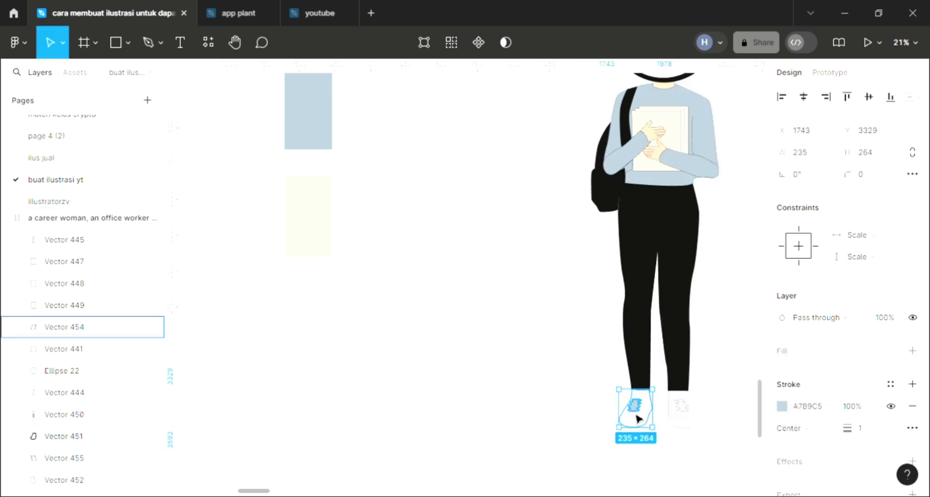
key(ctrl+z)
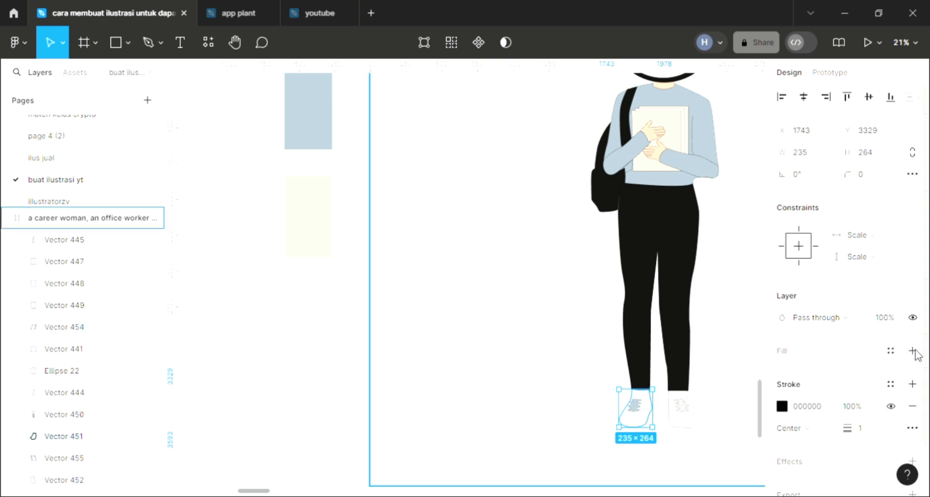
click(912, 351)
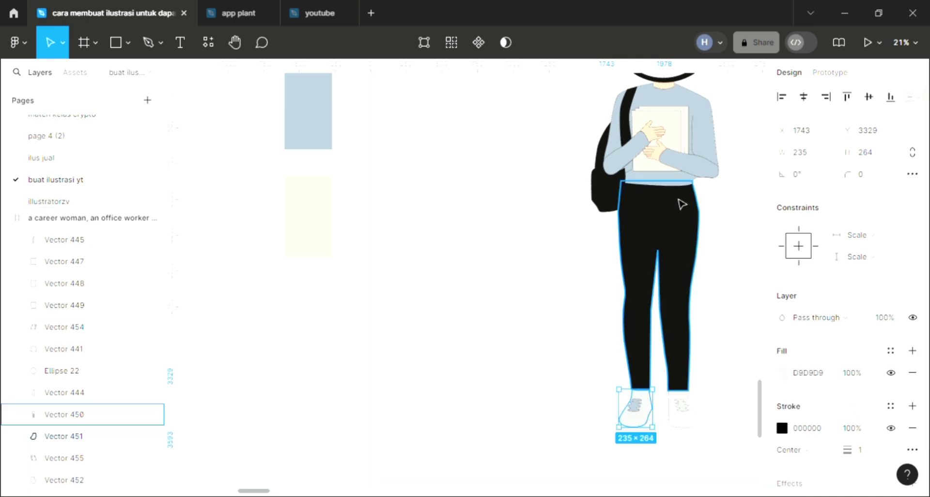
key(i)
click(707, 155)
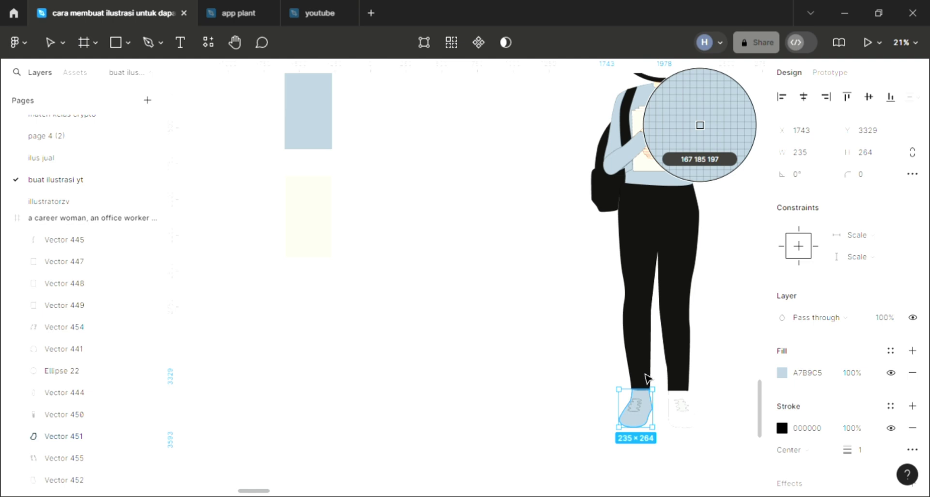
Make the left shoe's lace detail black like the trousers.
click(642, 417)
key(i)
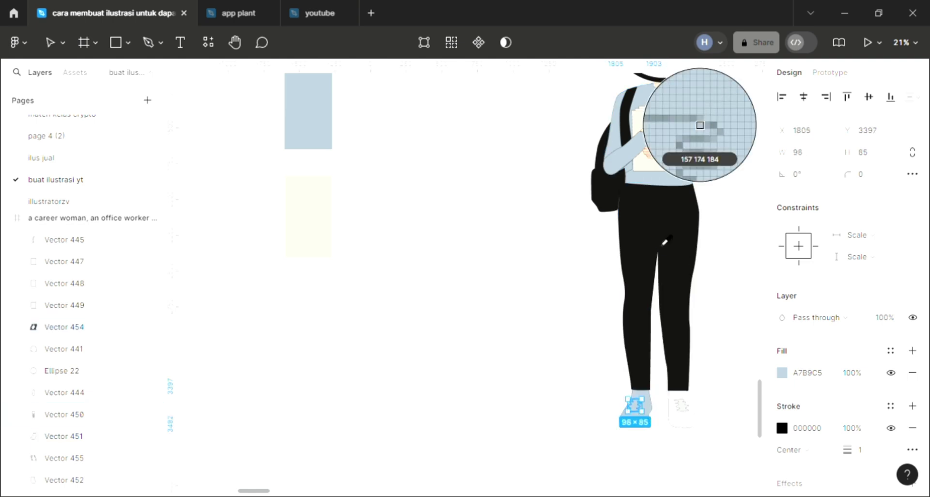
click(700, 124)
click(705, 405)
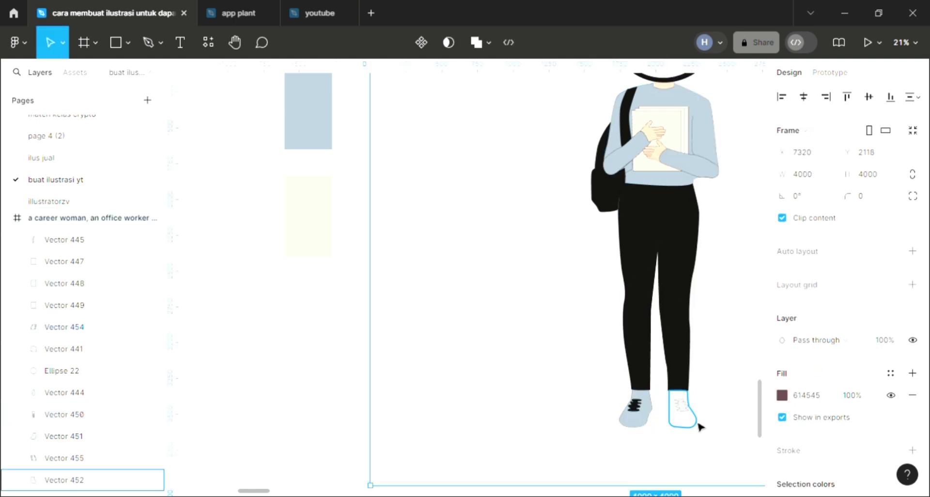
Fill the right shoe with the same light blue A7B9C5 as the left shoe.
click(694, 421)
scroll(699, 428, up, 1)
scroll(701, 433, up, 1)
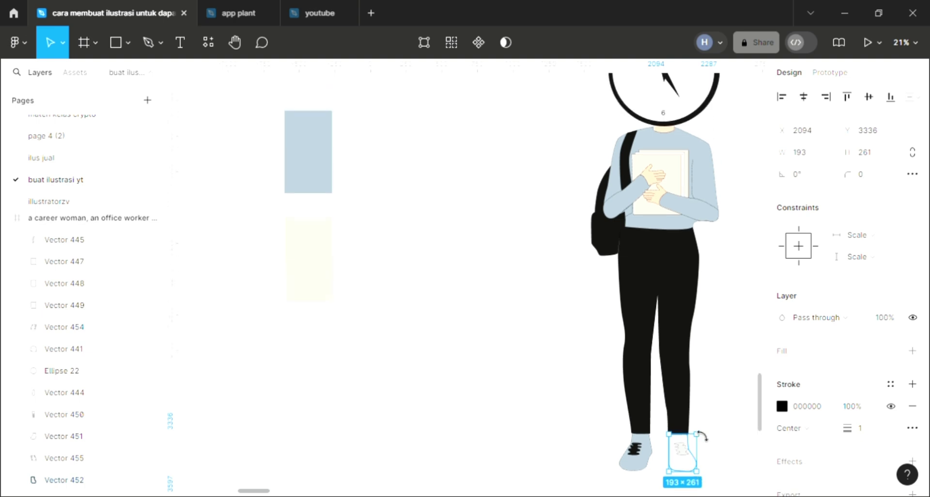
ctrl+scroll(699, 436, down, 2)
scroll(697, 434, right, 3)
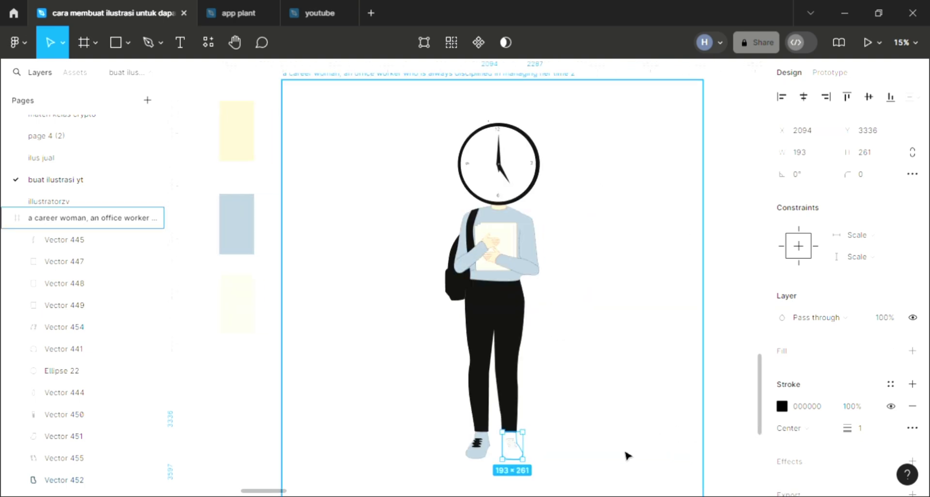
ctrl+scroll(544, 467, up, 2)
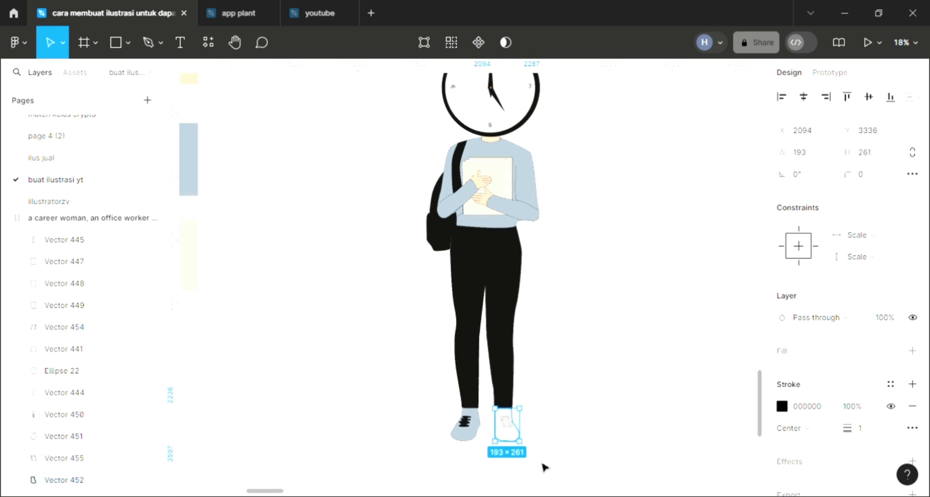
ctrl+scroll(543, 467, up, 2)
ctrl+scroll(544, 466, up, 1)
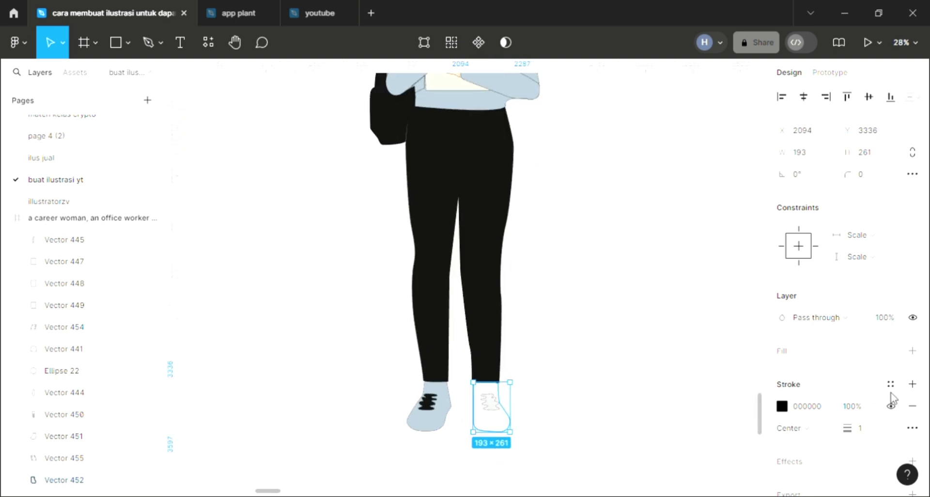
click(913, 350)
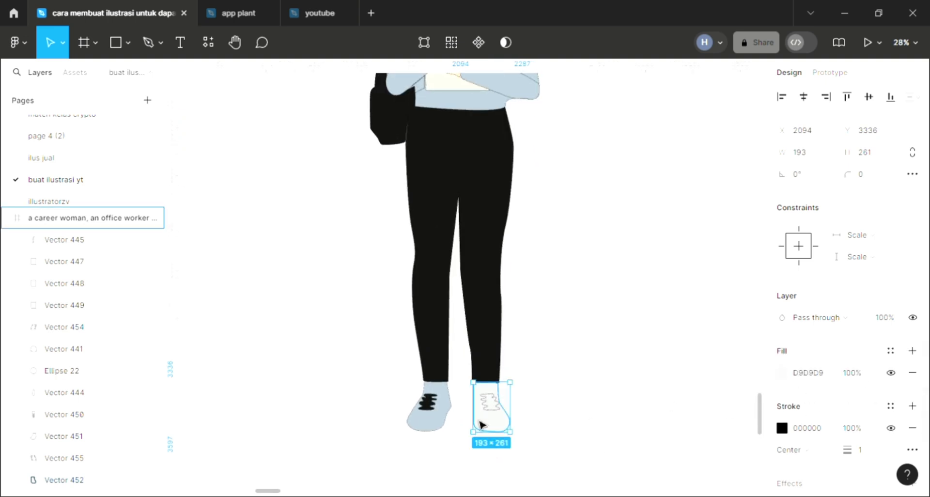
key(i)
click(441, 417)
Colour the right shoe's lace detail with the dark trouser colour 111111.
click(495, 414)
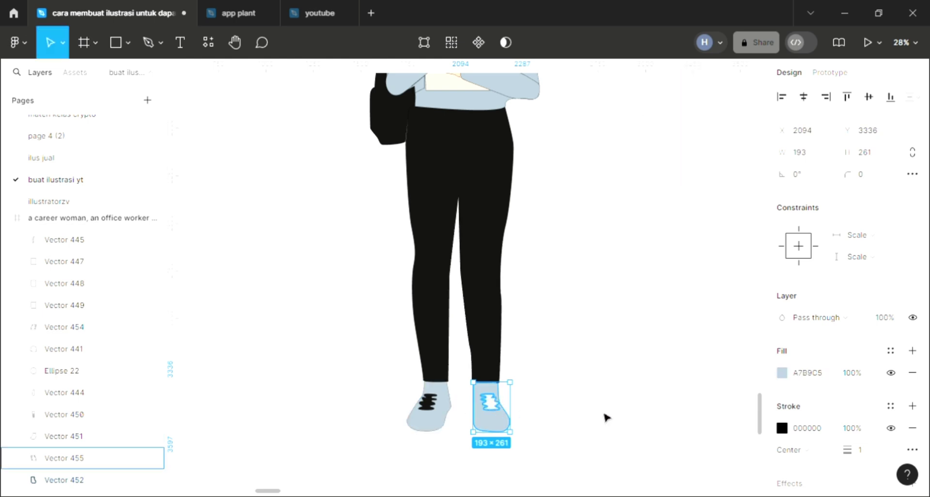
scroll(522, 427, down, 5)
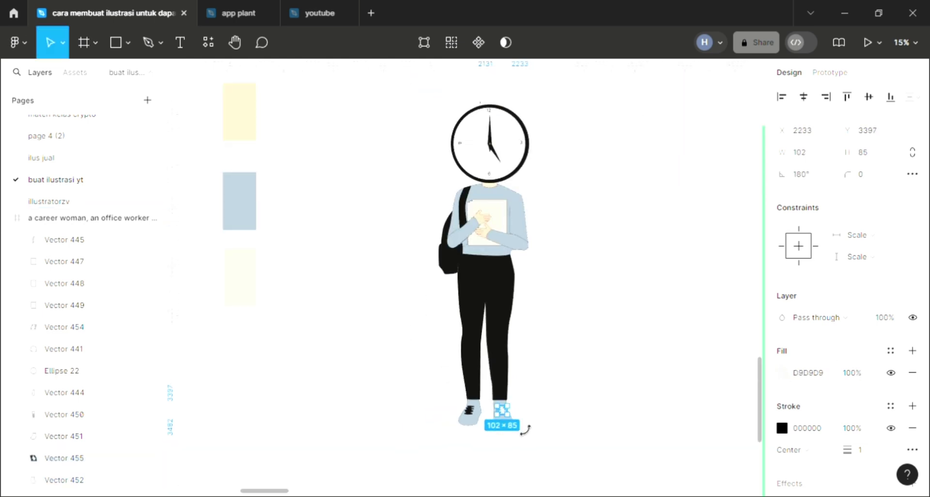
key(i)
click(494, 283)
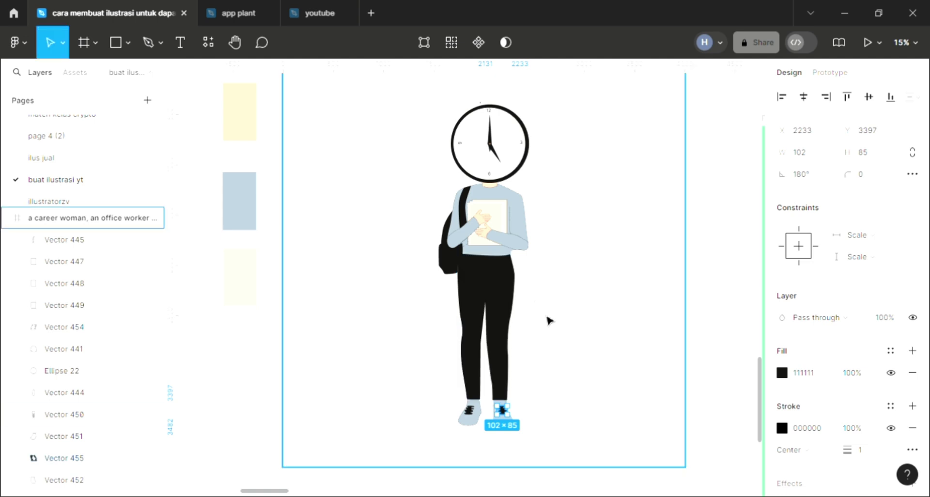
click(573, 292)
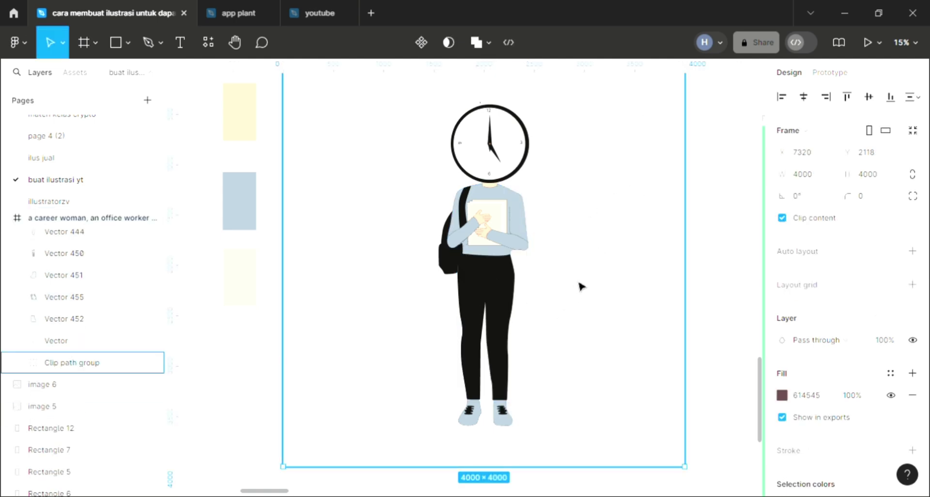
Turn the background group's white fill into a linear gradient with a cyan starting stop.
click(385, 119)
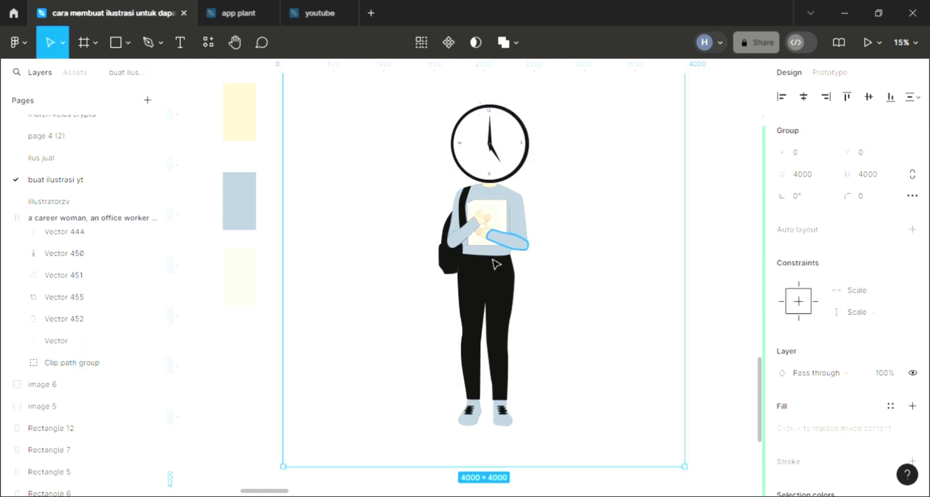
scroll(468, 334, up, 1)
scroll(469, 334, up, 1)
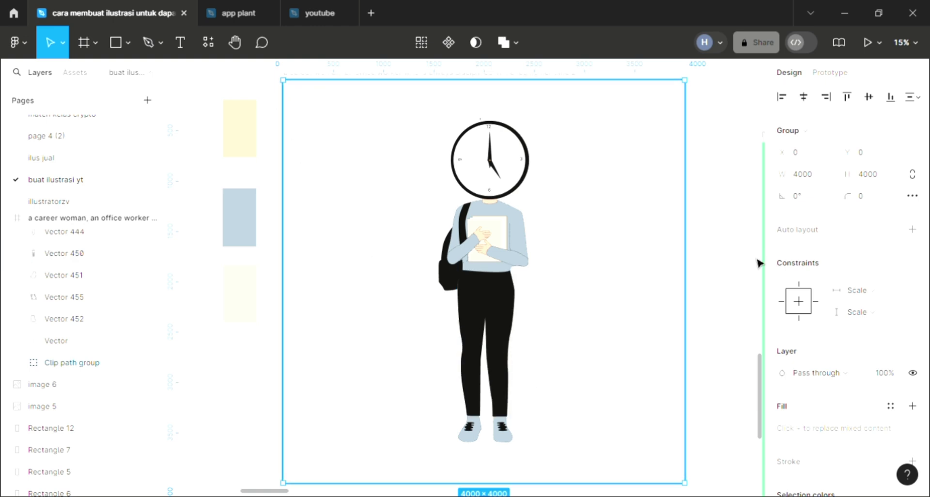
scroll(646, 293, up, 1)
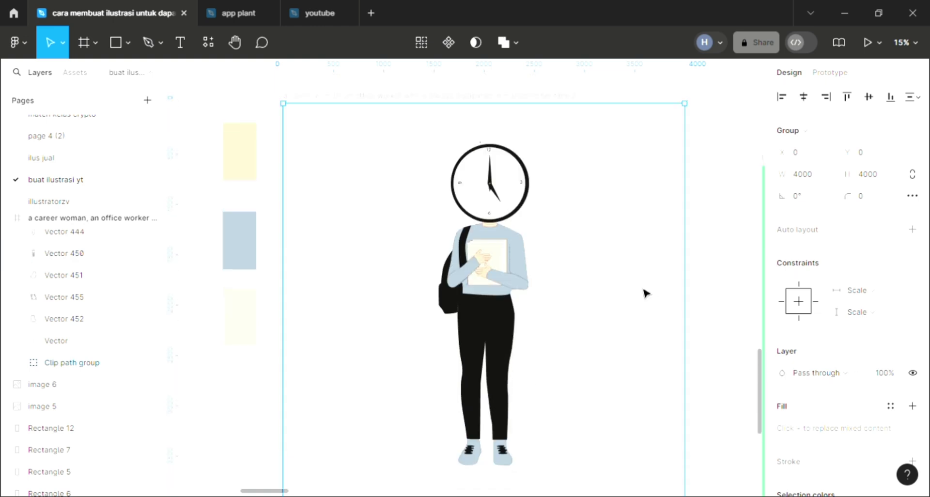
scroll(897, 389, down, 2)
scroll(866, 394, down, 1)
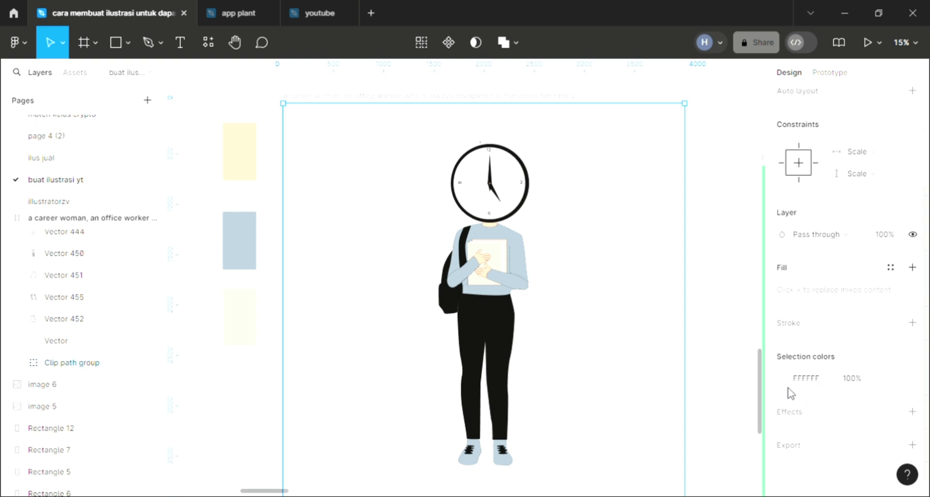
click(781, 377)
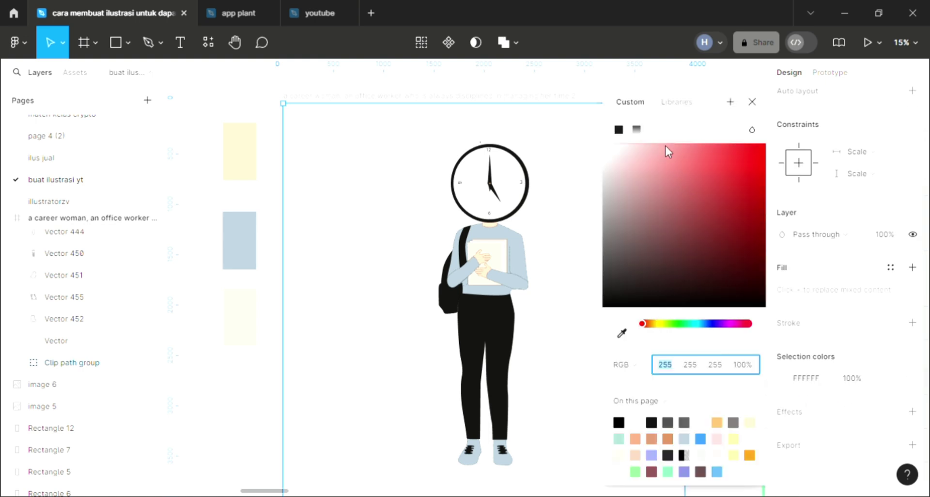
click(665, 144)
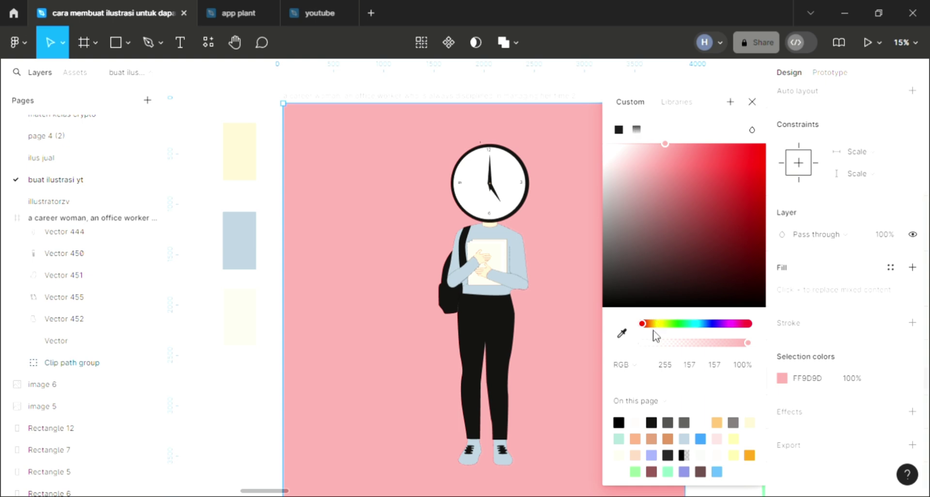
click(636, 130)
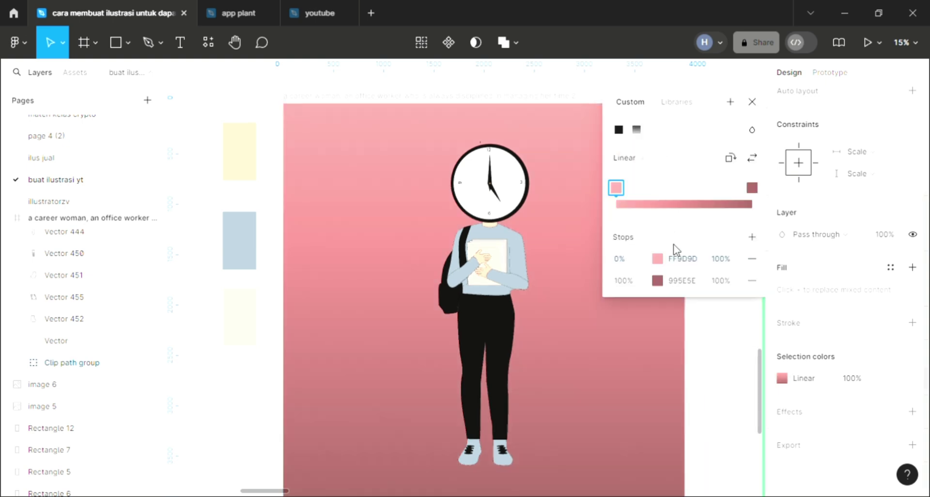
click(657, 259)
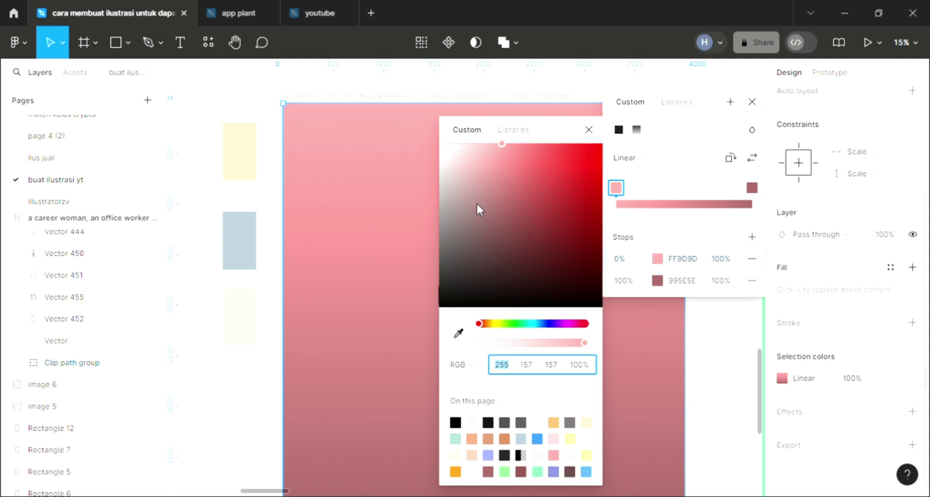
drag(510, 326, 531, 324)
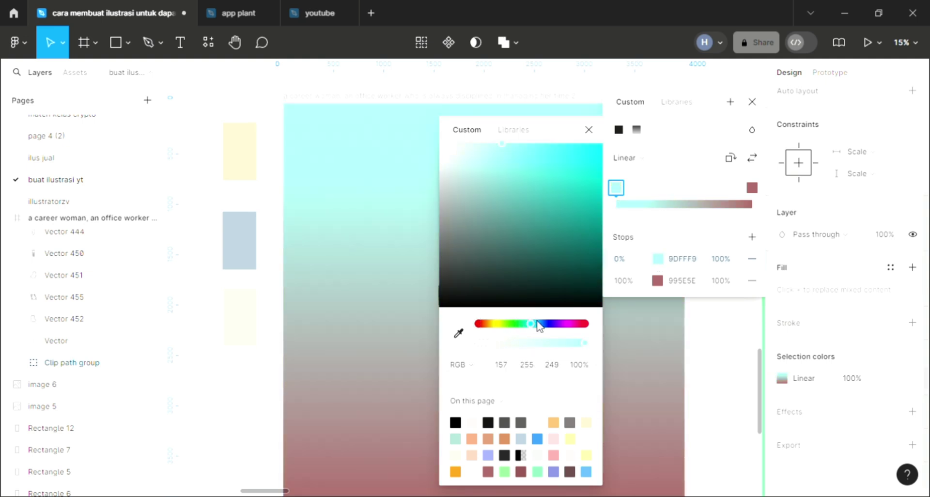
click(752, 102)
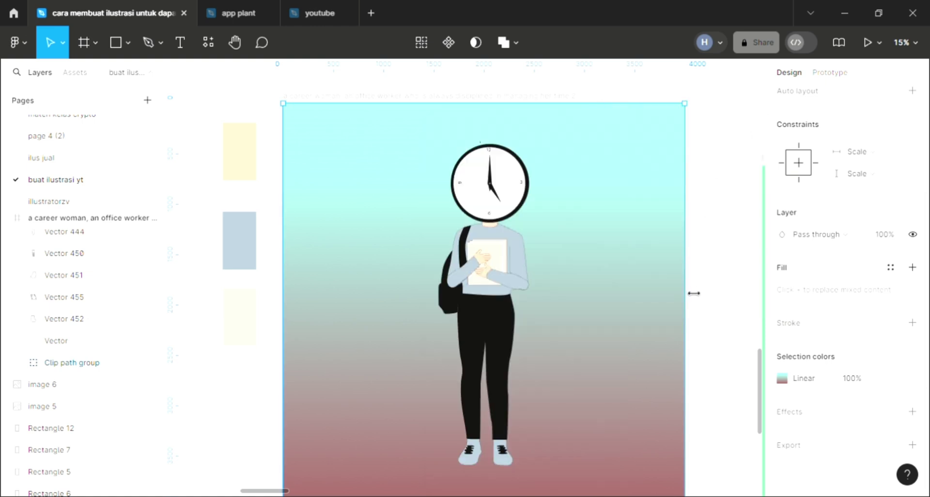
Shift the gradient's top stop hue from cyan to soft blue 9DB9FF.
click(778, 376)
click(660, 449)
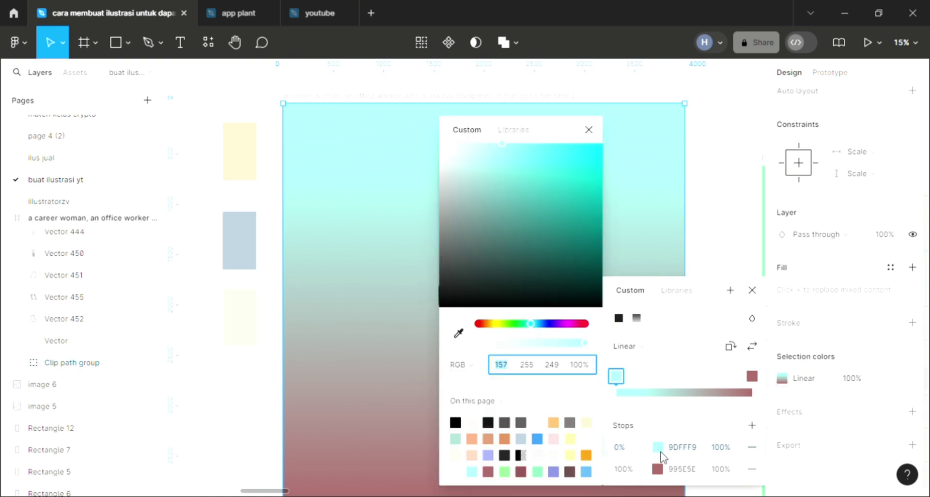
click(546, 323)
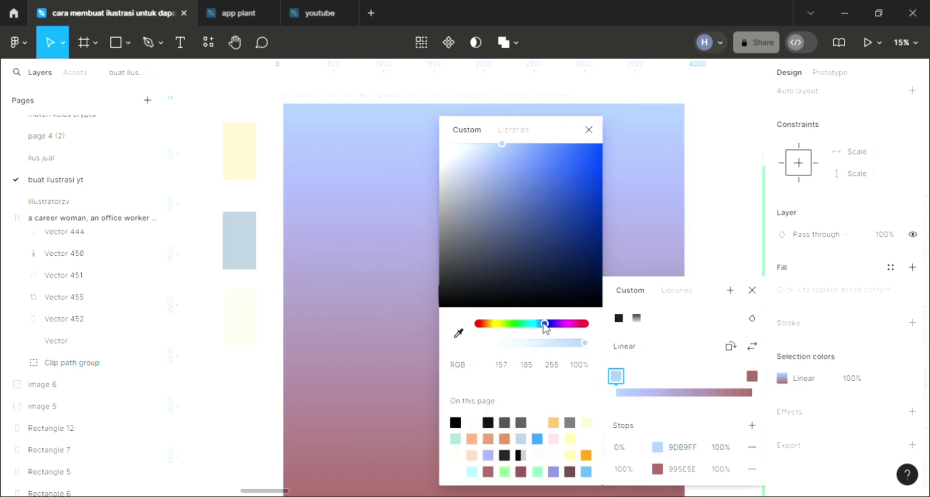
click(707, 169)
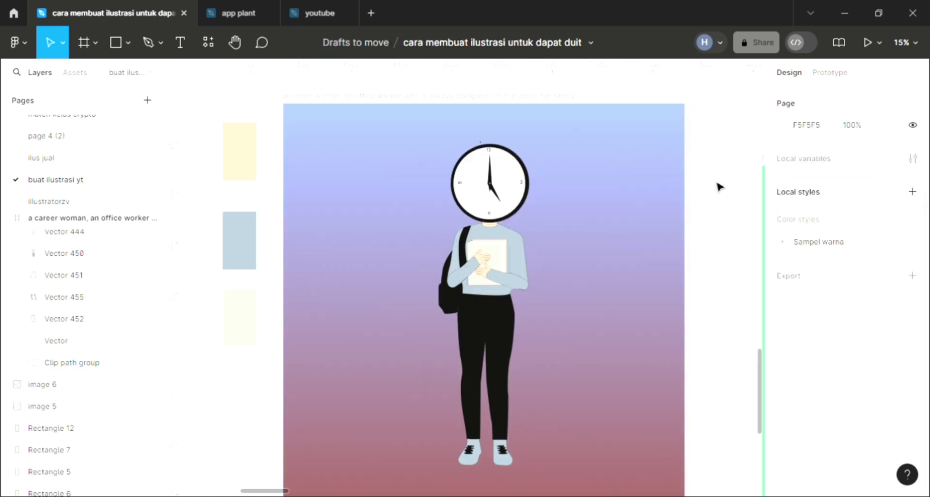
Tint the illustration frame's fill blue and convert it to a linear gradient.
scroll(629, 334, down, 1)
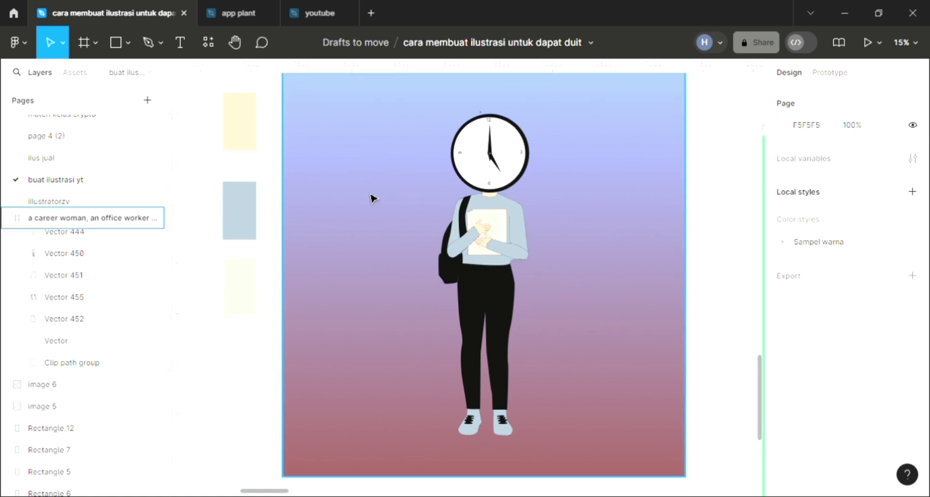
scroll(334, 166, up, 2)
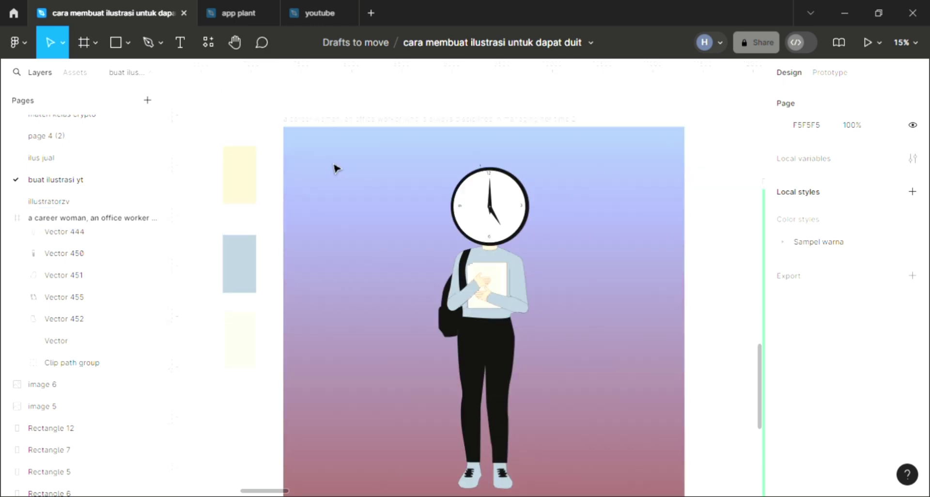
click(359, 171)
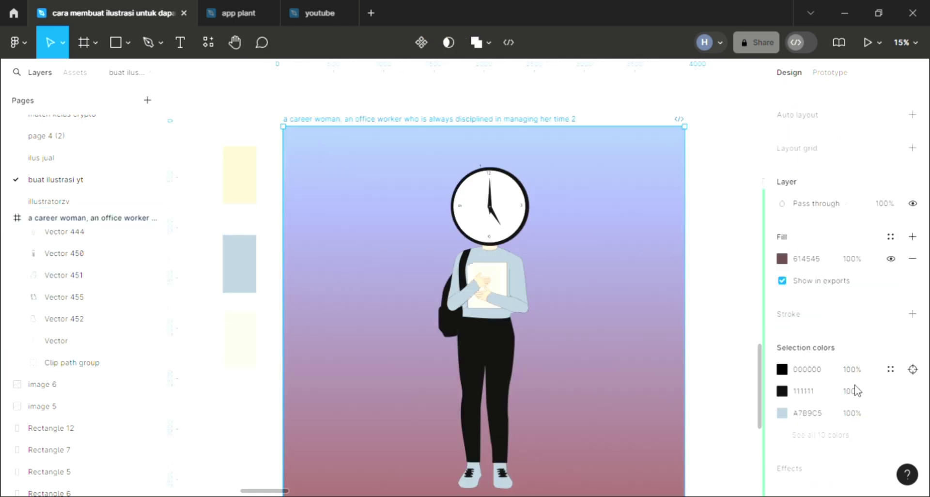
click(781, 259)
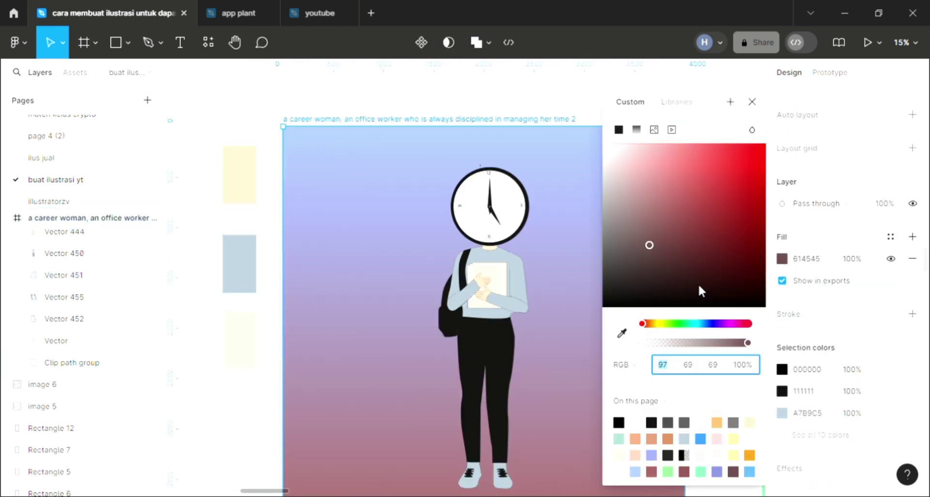
click(703, 324)
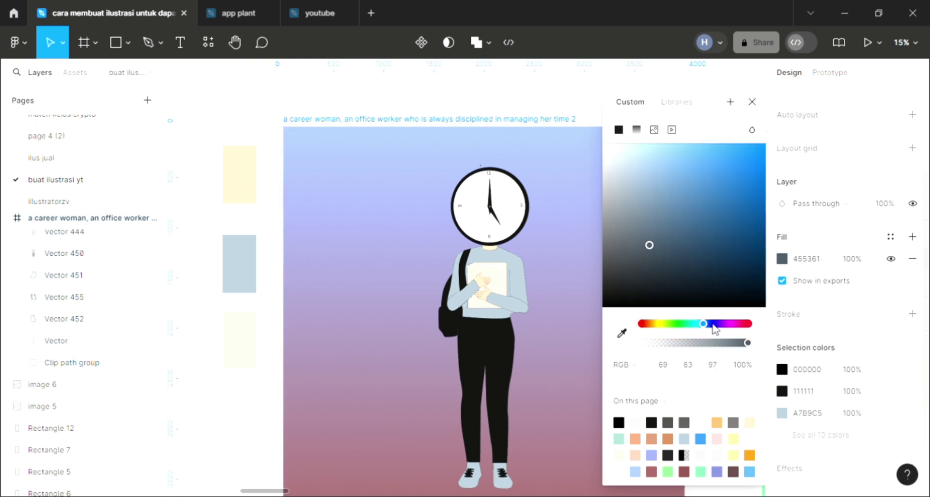
drag(713, 326, 713, 327)
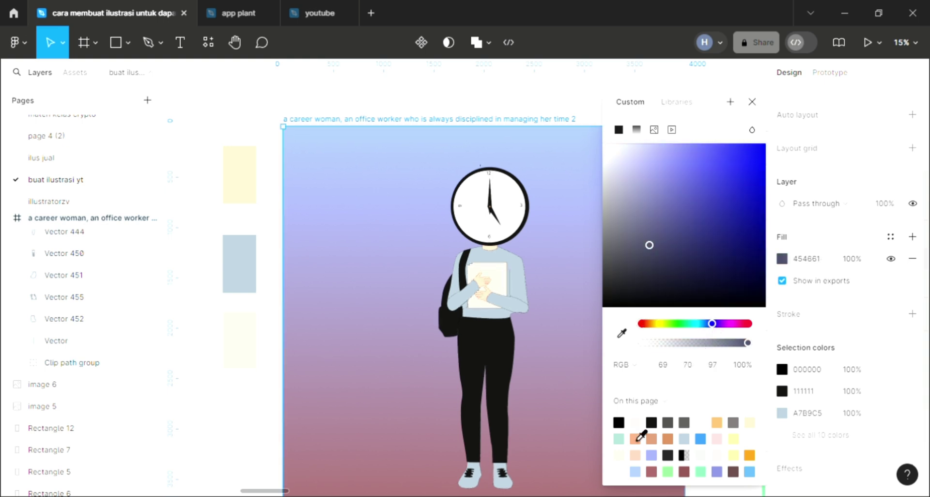
click(636, 131)
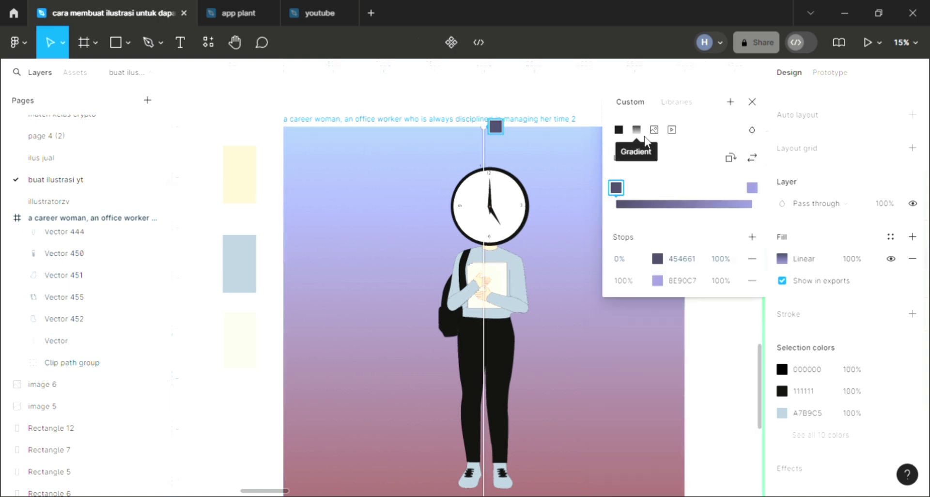
Set the frame gradient stops to dark navy 264460 and near-black 080A28.
click(657, 259)
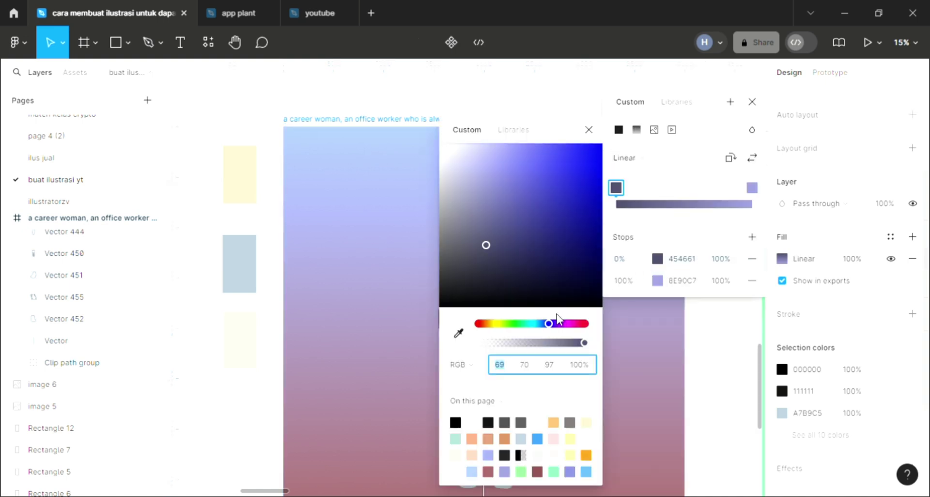
drag(532, 229, 567, 275)
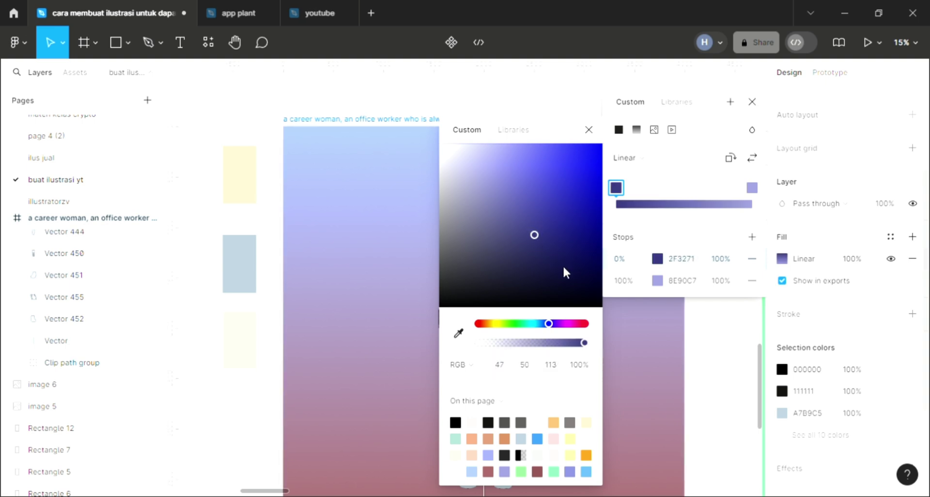
click(538, 246)
mouse_move(548, 324)
mouse_down()
mouse_move(568, 330)
mouse_move(544, 331)
mouse_up()
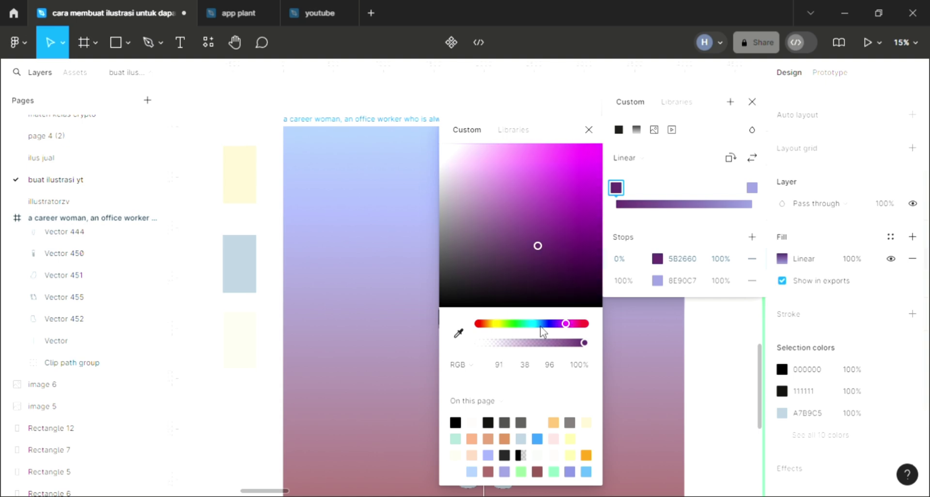
click(657, 283)
click(544, 237)
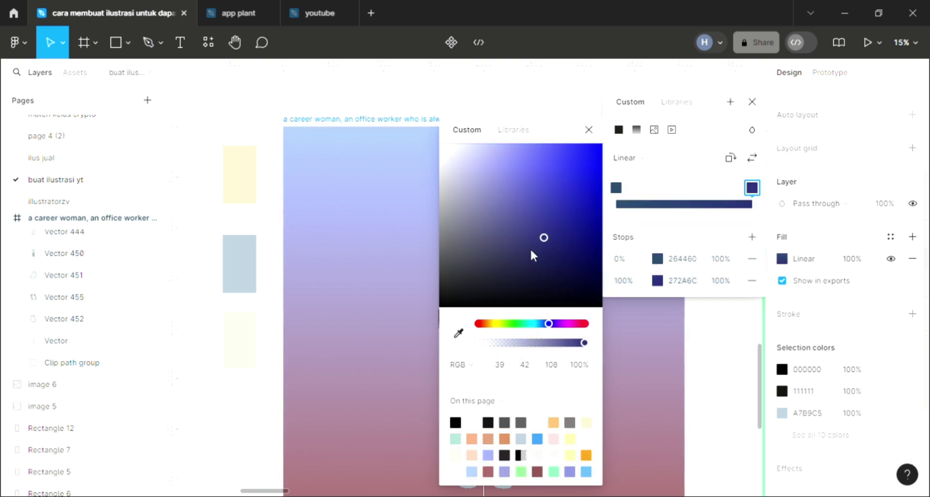
drag(531, 250, 568, 281)
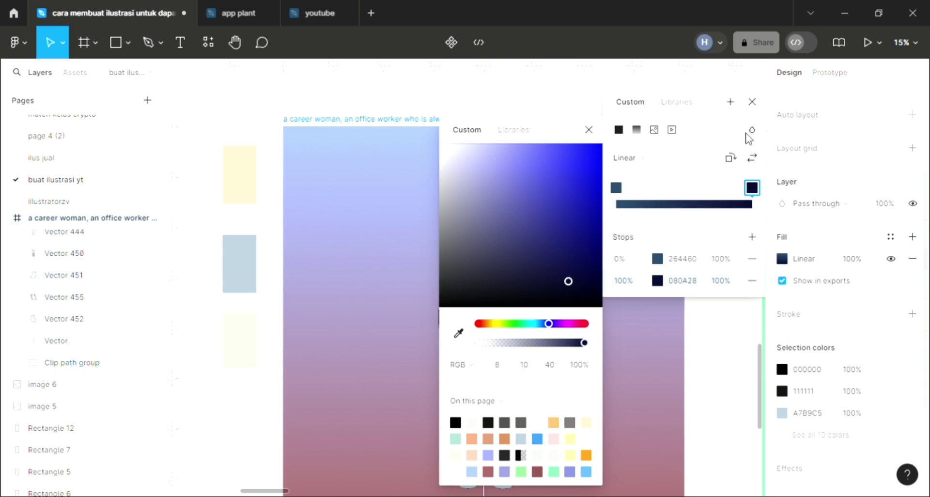
click(751, 101)
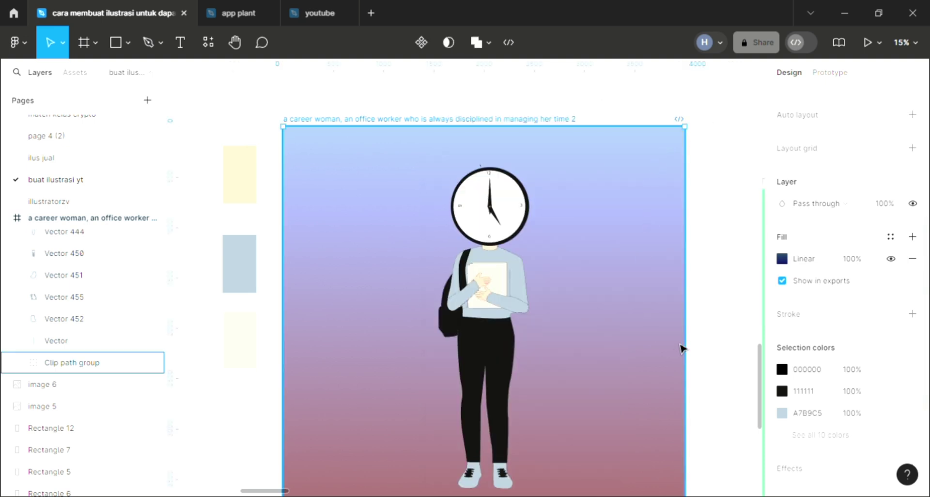
scroll(703, 345, down, 1)
click(741, 342)
scroll(578, 335, down, 2)
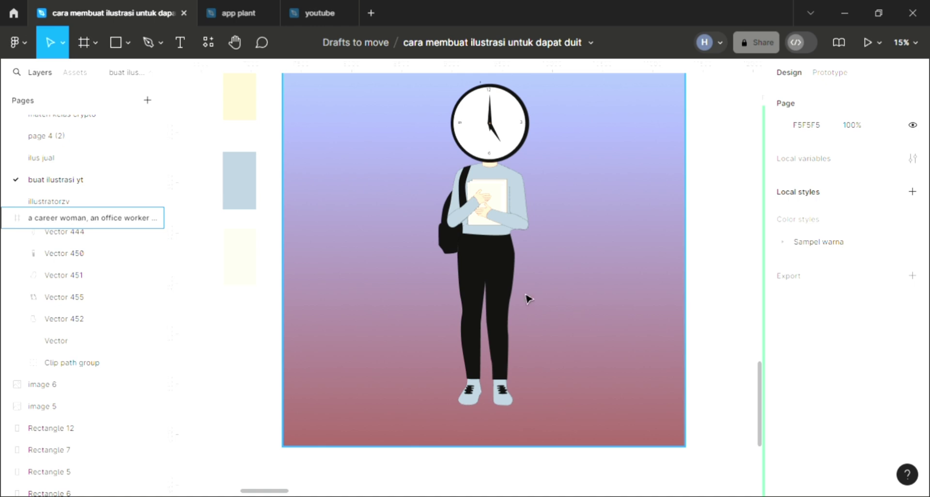
scroll(530, 271, up, 1)
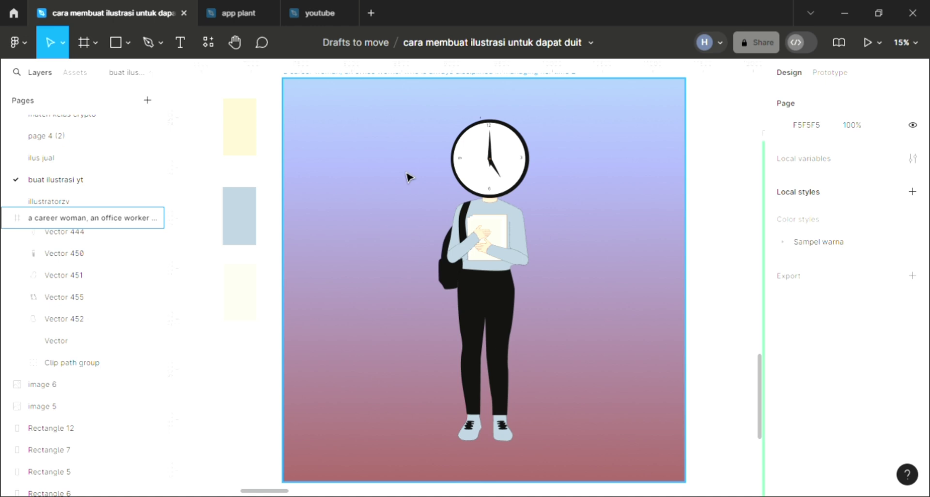
scroll(550, 289, down, 1)
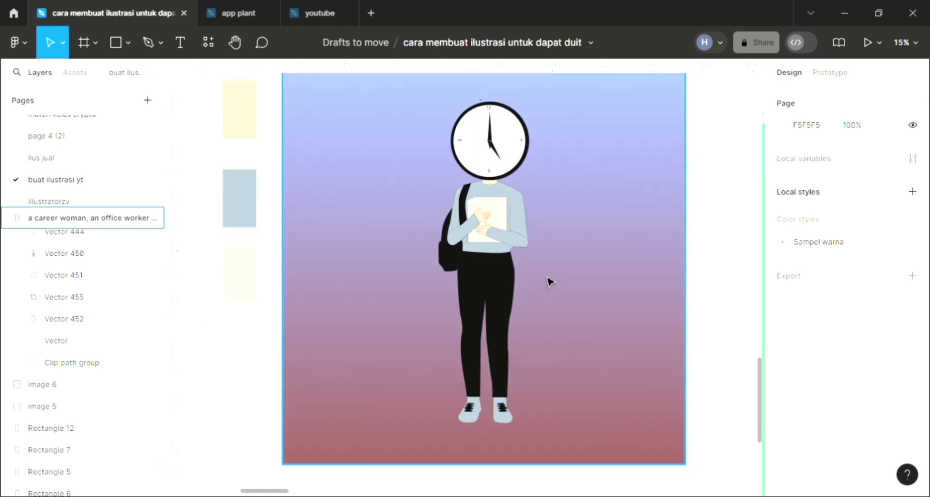
scroll(550, 281, down, 2)
scroll(549, 281, right, 5)
scroll(548, 281, down, 1)
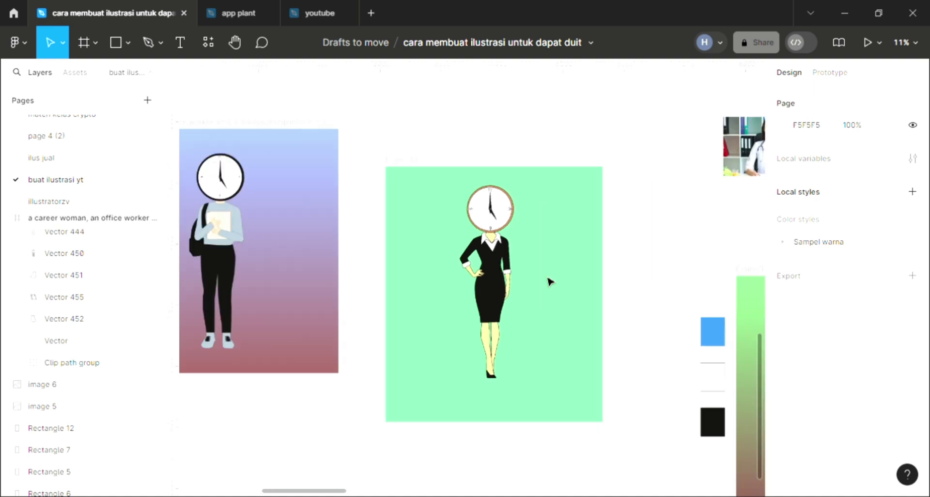
scroll(550, 278, down, 3)
scroll(481, 189, right, 3)
scroll(481, 189, right, 5)
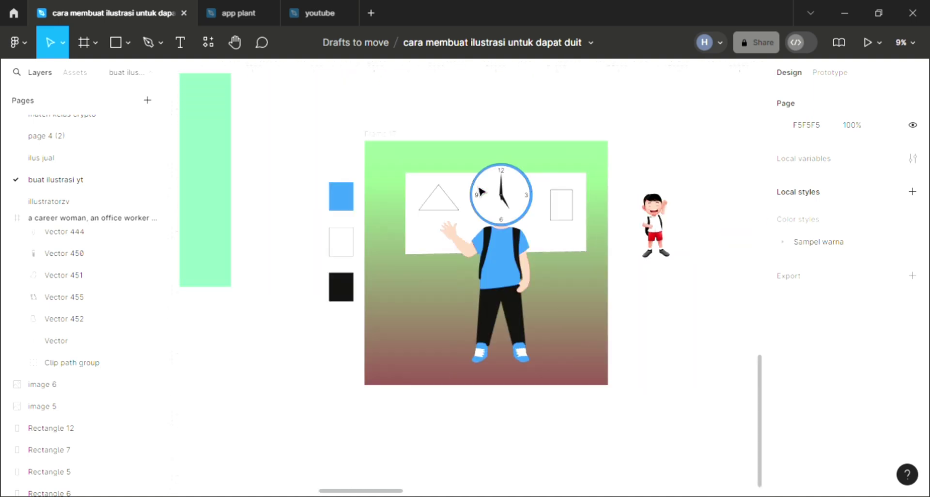
scroll(657, 226, up, 1)
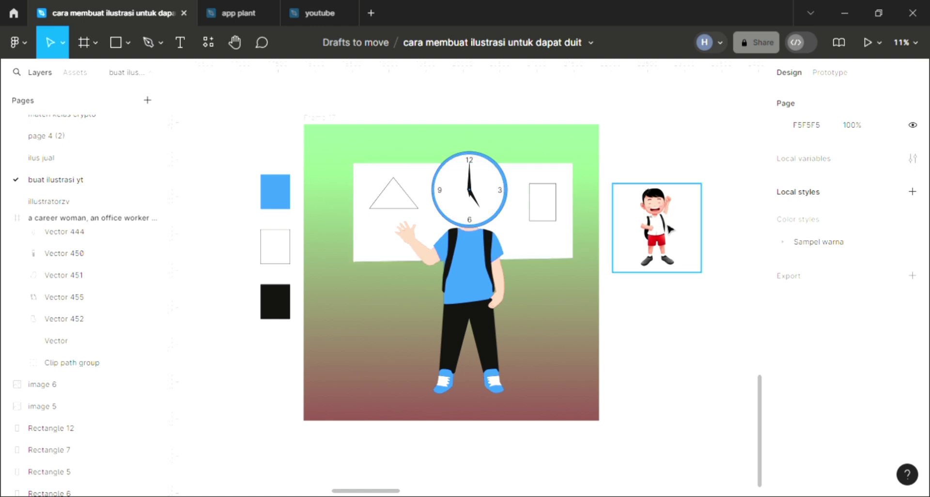
scroll(560, 262, down, 3)
scroll(578, 268, left, 5)
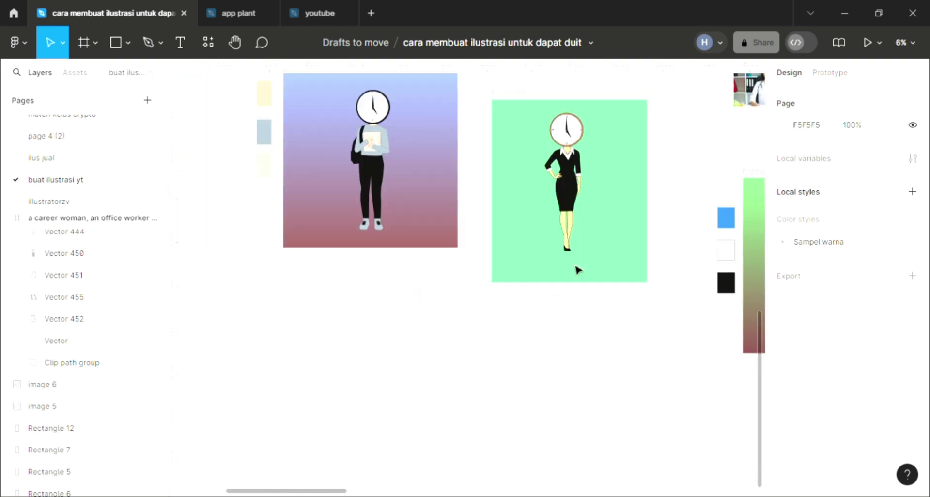
scroll(310, 169, up, 1)
scroll(312, 174, up, 3)
scroll(339, 193, up, 2)
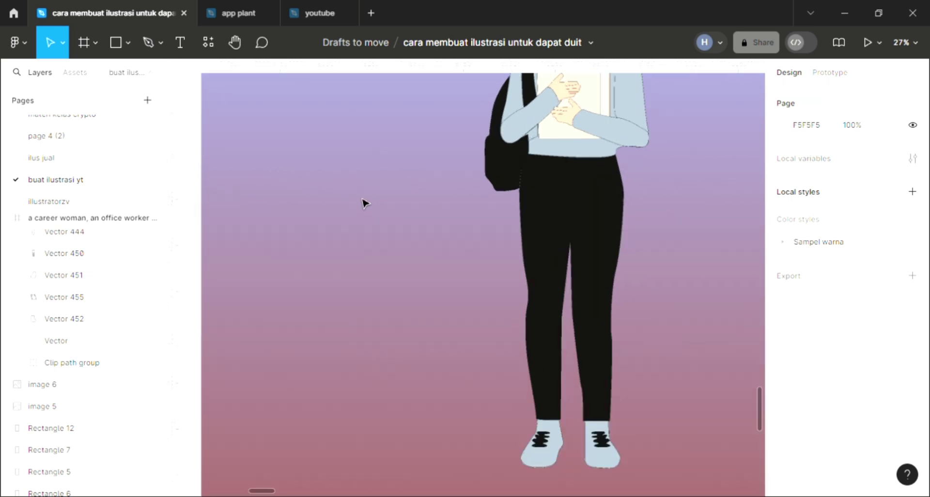
scroll(474, 238, up, 2)
scroll(475, 238, up, 2)
scroll(475, 239, up, 2)
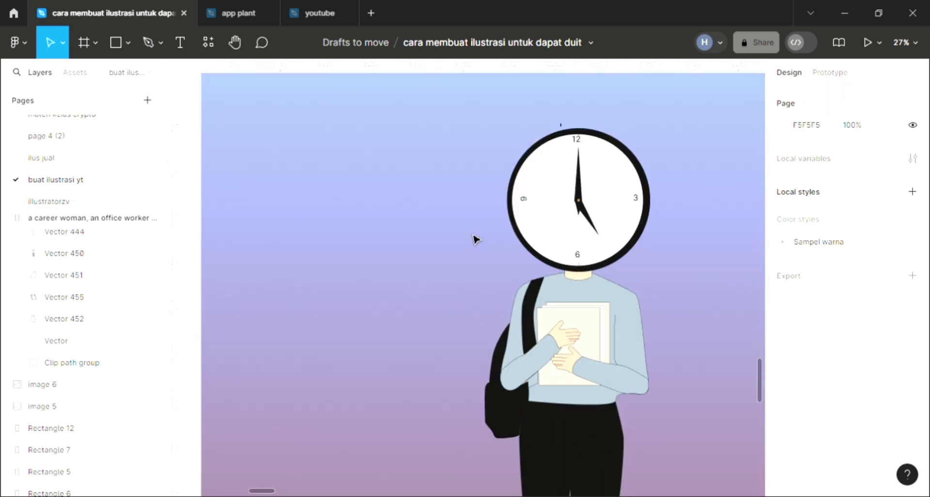
scroll(474, 239, down, 2)
scroll(494, 239, up, 1)
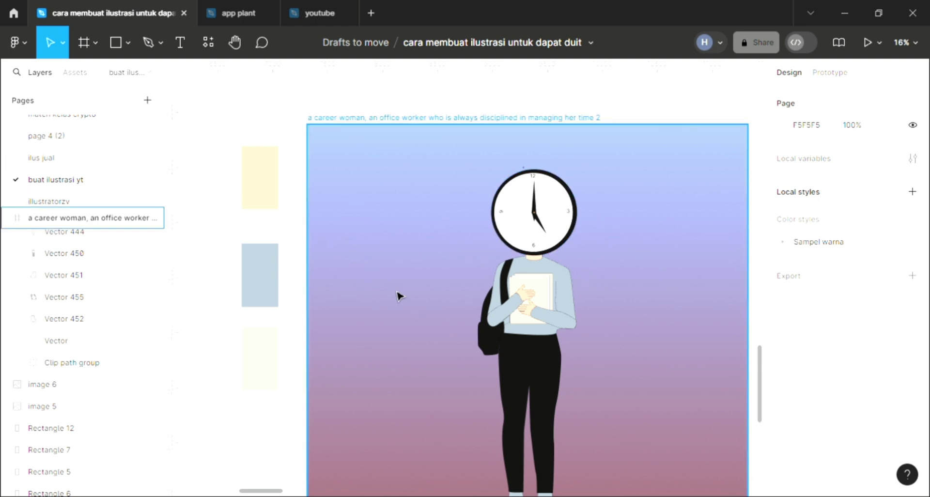
scroll(399, 318, down, 3)
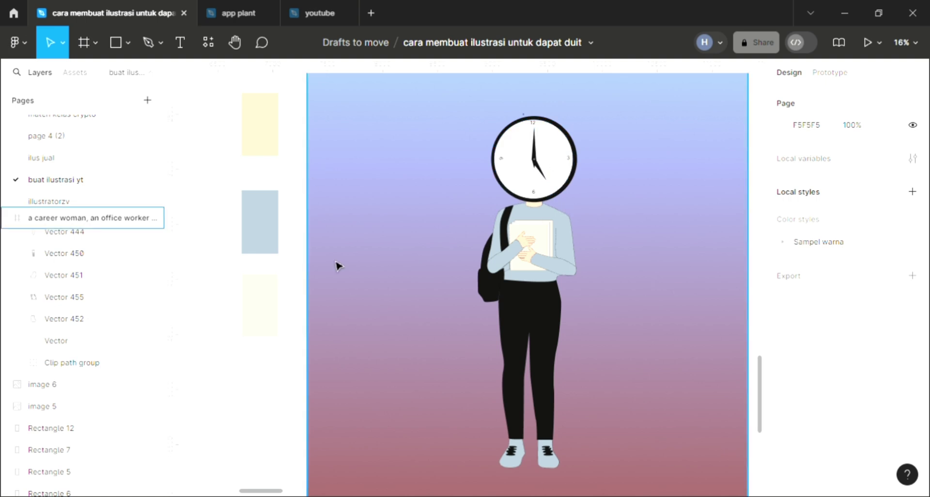
Draw a tall white rectangle to the left of the figure.
click(115, 43)
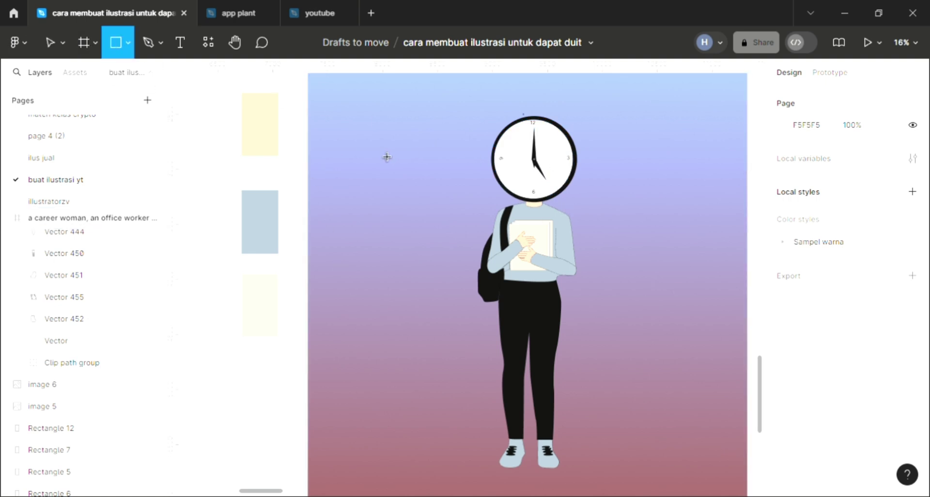
drag(367, 145, 466, 363)
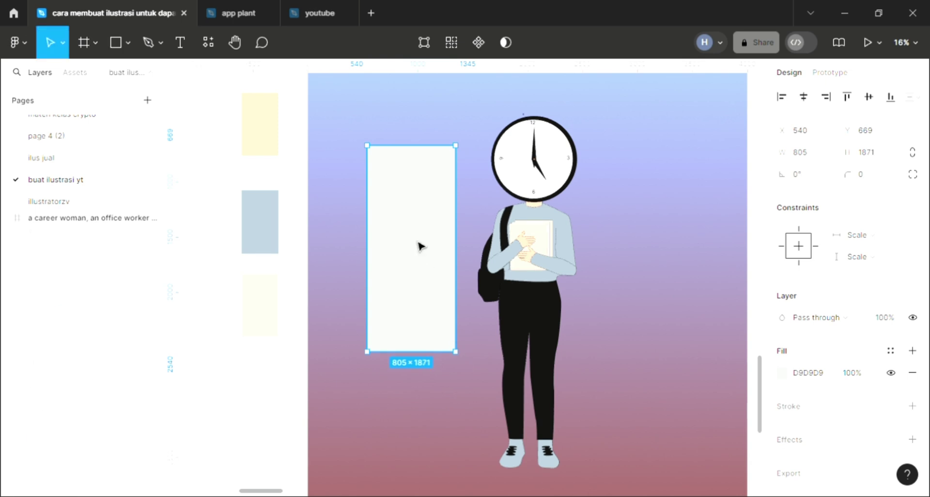
drag(420, 254, 420, 246)
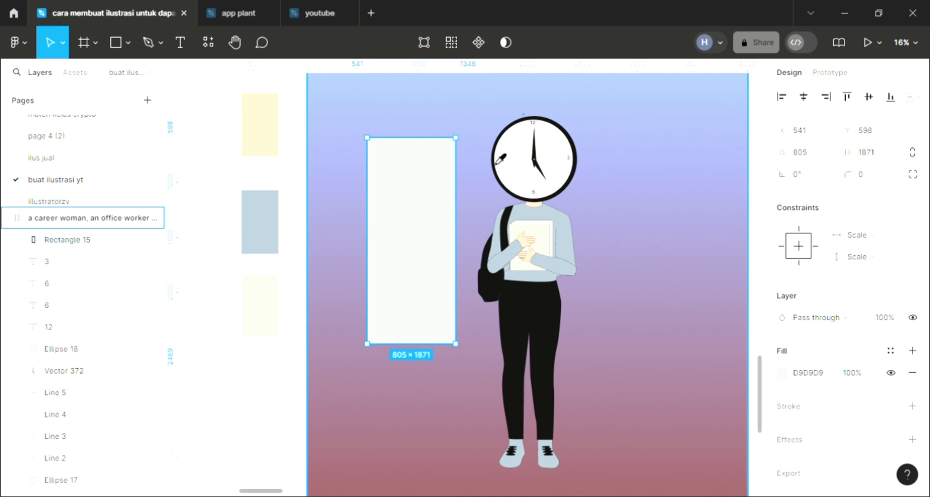
key(i)
click(520, 138)
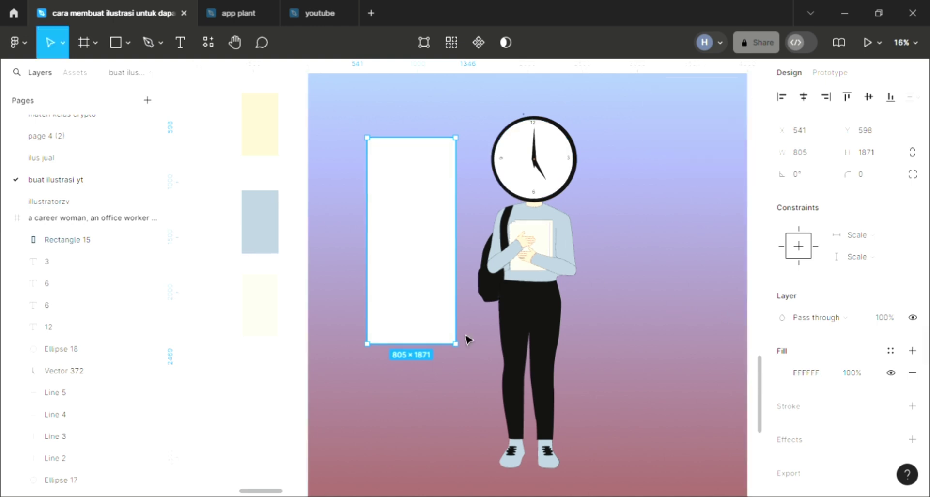
Duplicate the rectangle as a lower-half pane and give it a black outline.
key(ctrl+d)
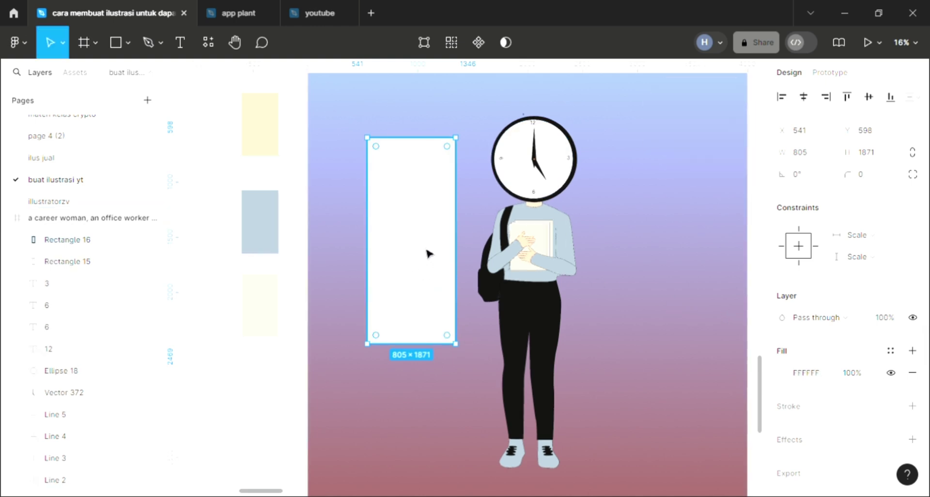
drag(416, 138, 420, 253)
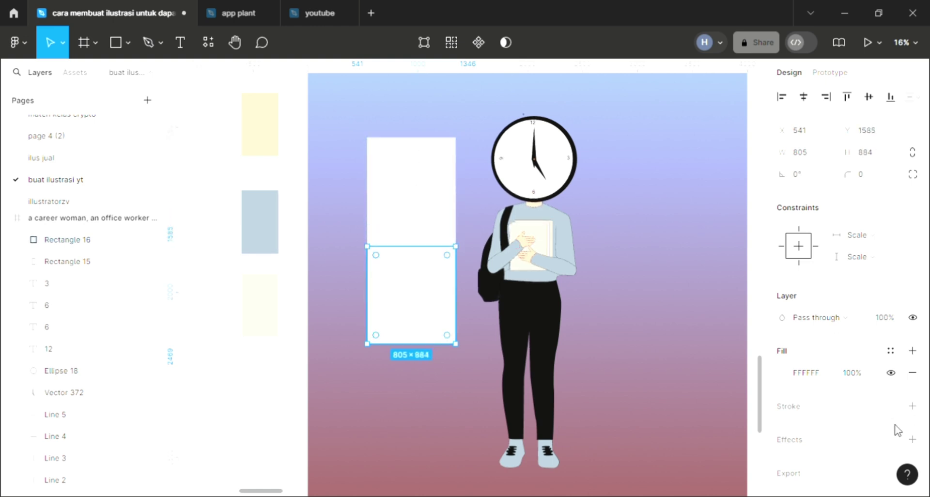
click(913, 406)
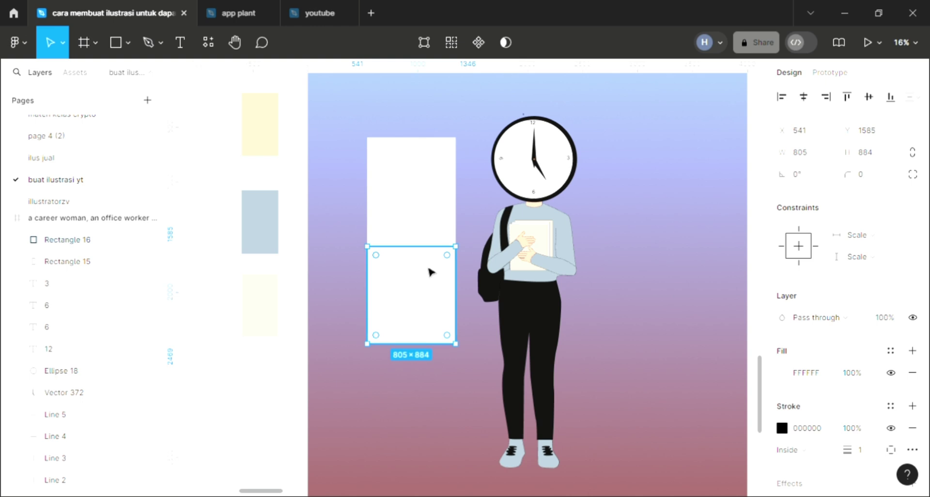
click(444, 472)
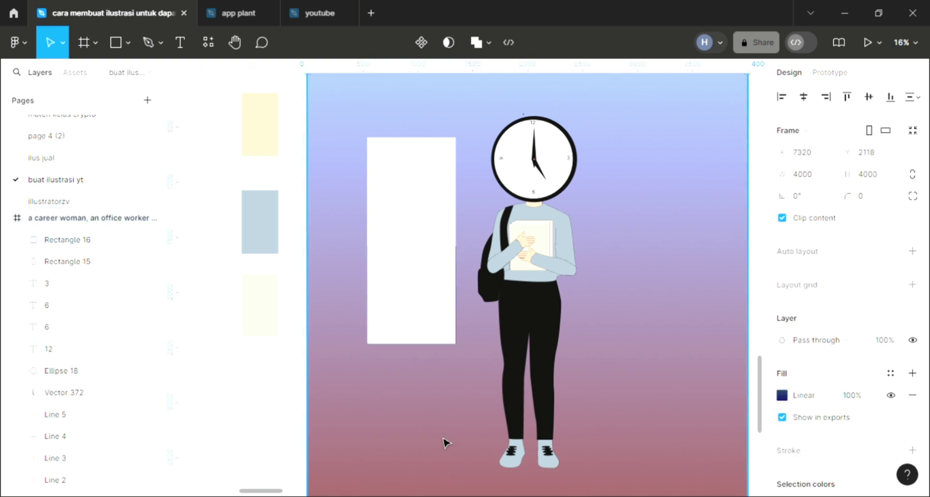
click(420, 261)
click(875, 455)
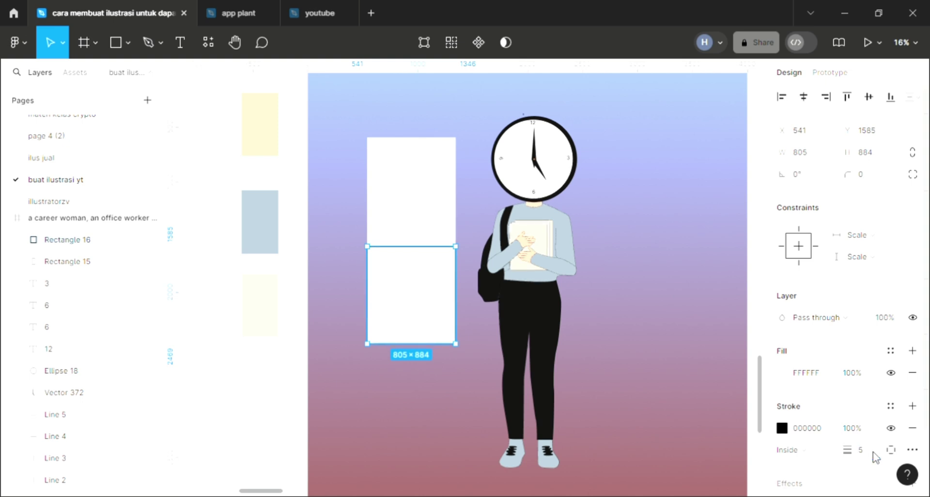
click(670, 324)
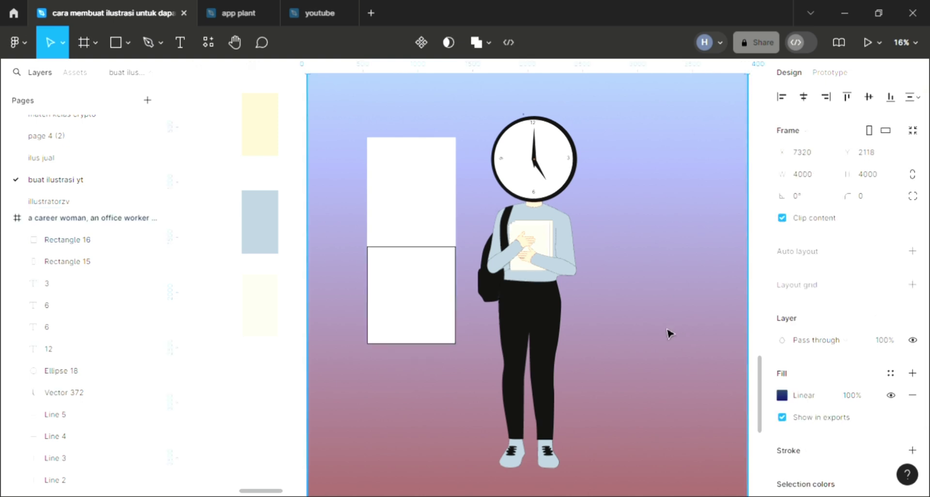
Outline the tall rectangle in black with weight 5, then select both panes.
click(433, 151)
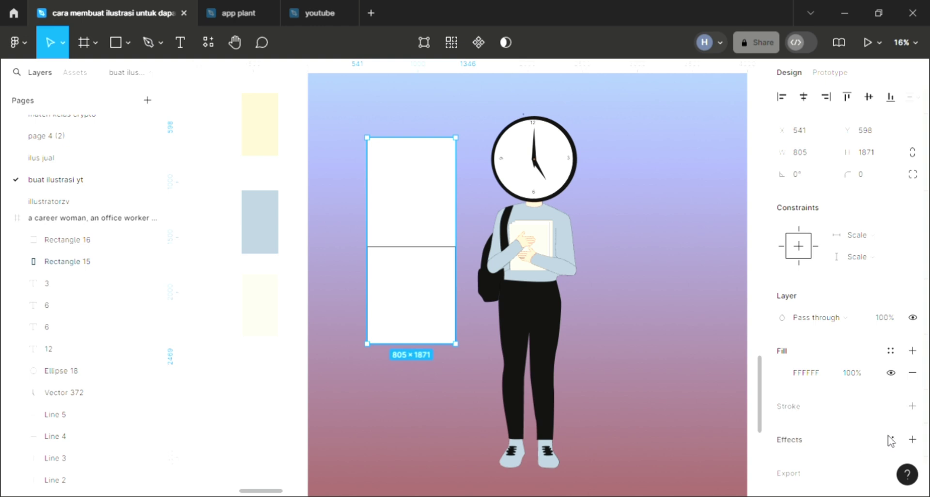
mouse_move(843, 405)
click(912, 405)
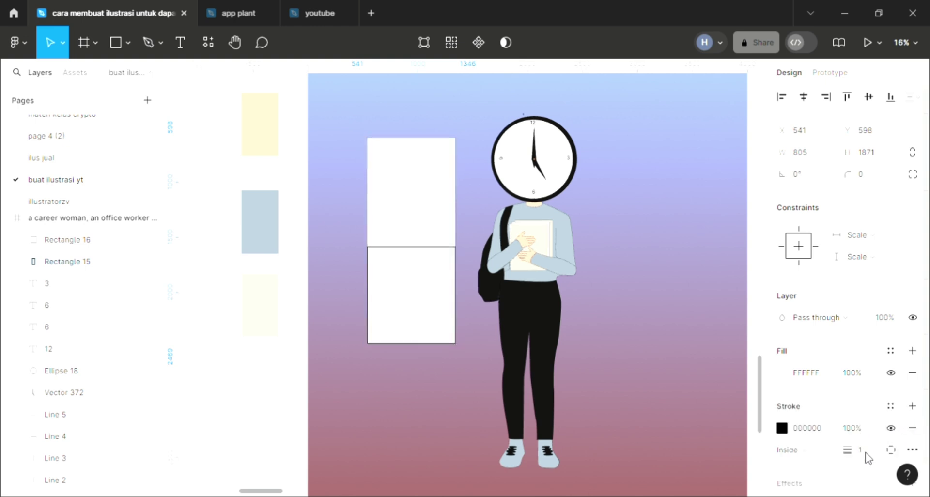
text(5)
key(Return)
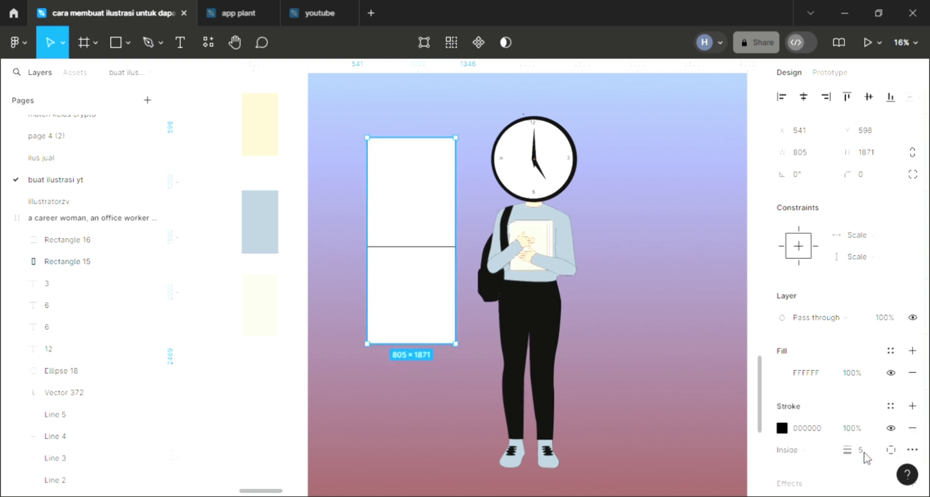
click(605, 307)
click(442, 299)
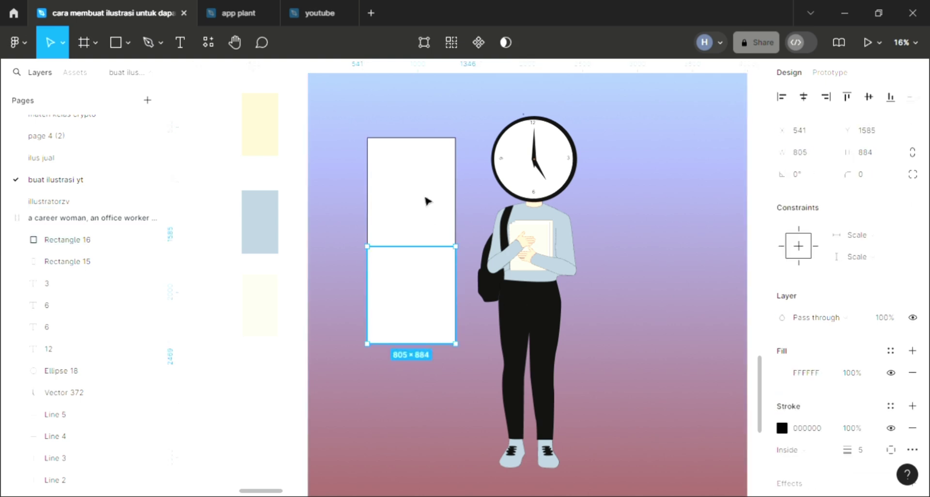
shift+click(426, 216)
Copy both window panes to the right side of the figure.
drag(427, 219, 671, 218)
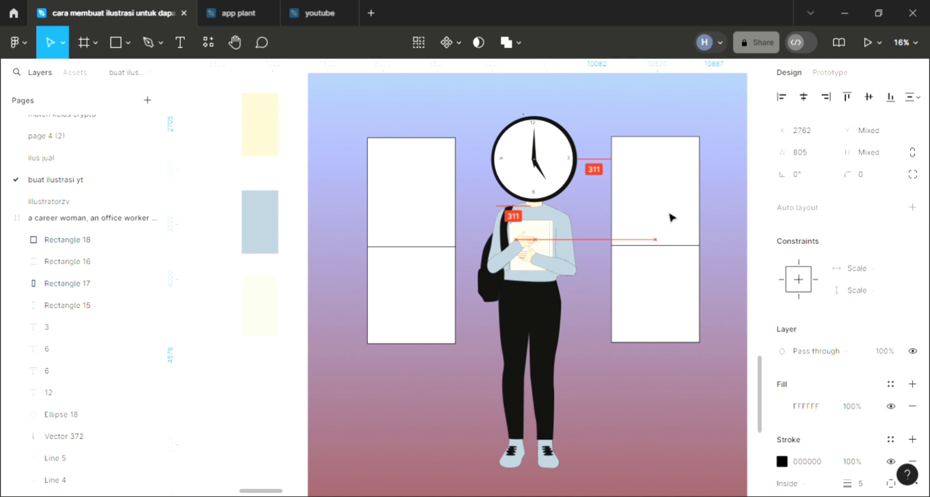
drag(671, 218, 672, 219)
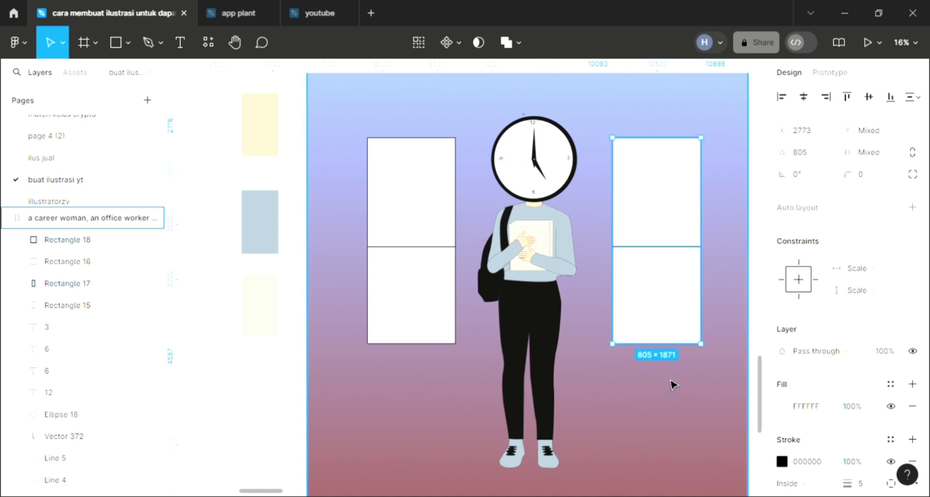
click(670, 382)
scroll(656, 377, down, 1)
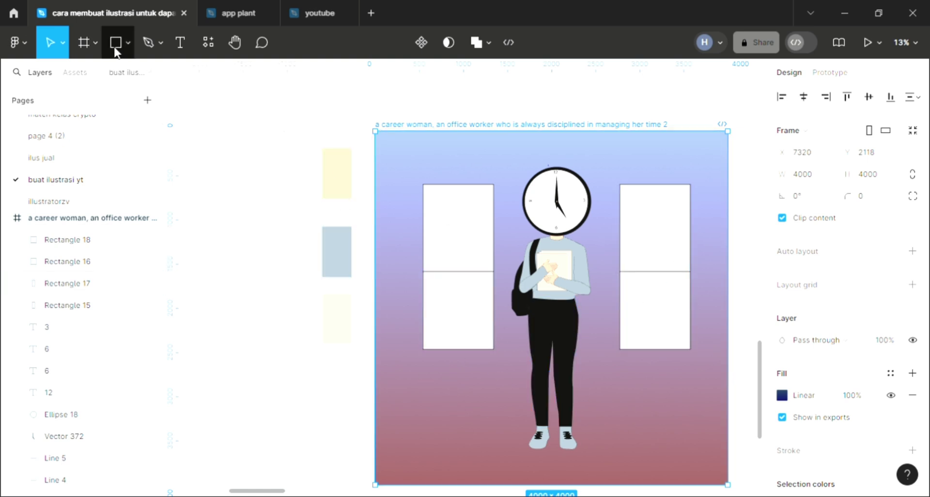
Draw a wide rectangle across the frame, send it to the back and narrow its sides.
key(r)
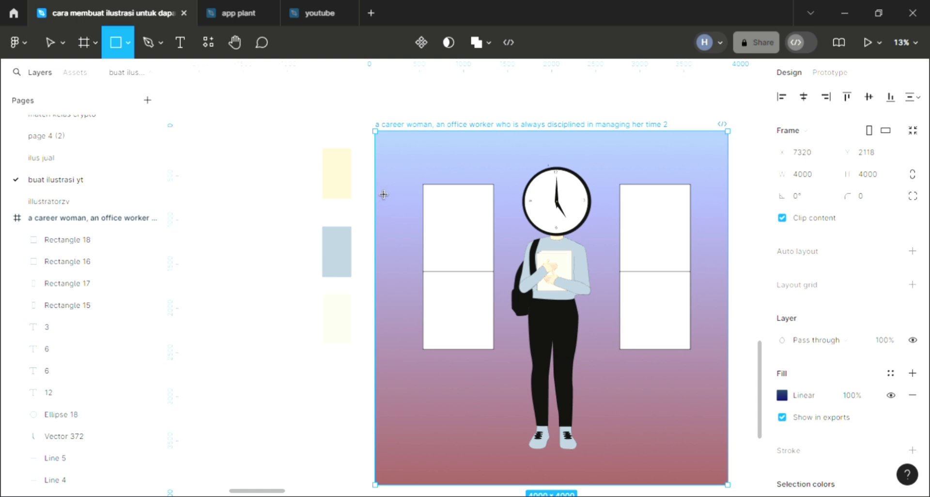
drag(374, 183, 739, 372)
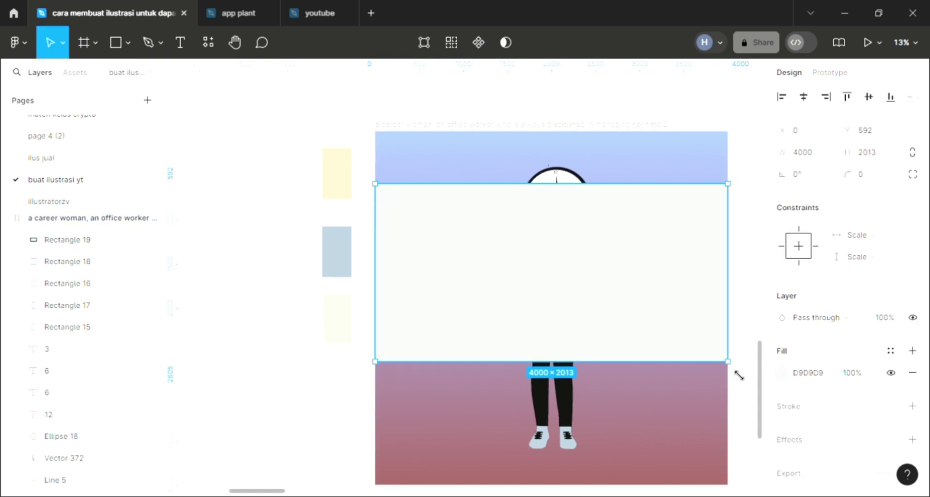
key(ctrl+shift+bracketleft)
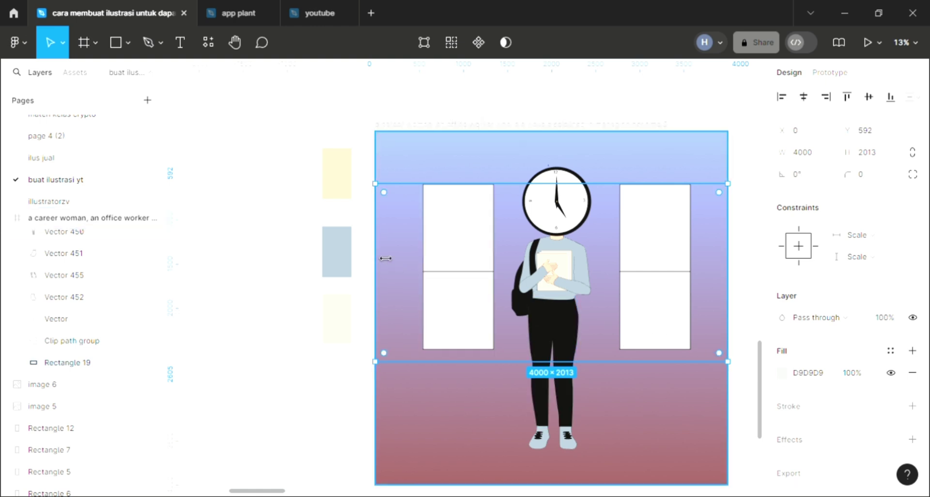
drag(376, 261, 397, 262)
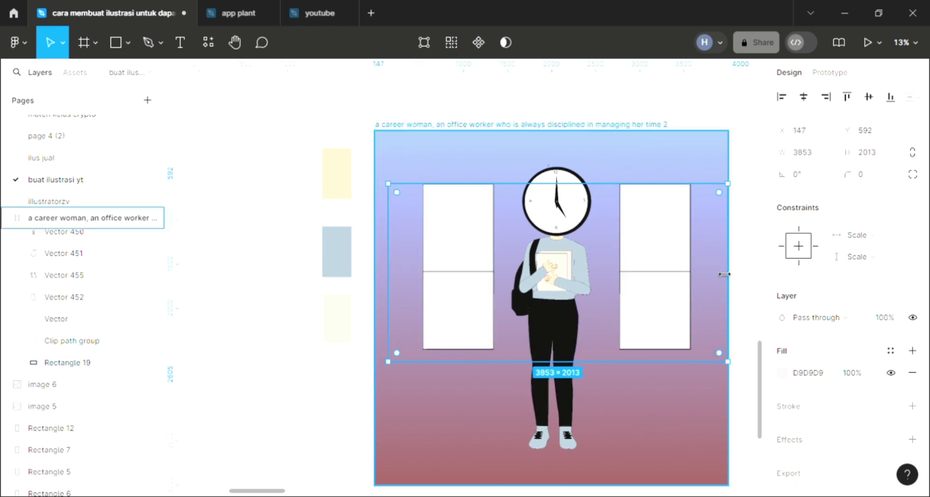
drag(727, 252, 706, 252)
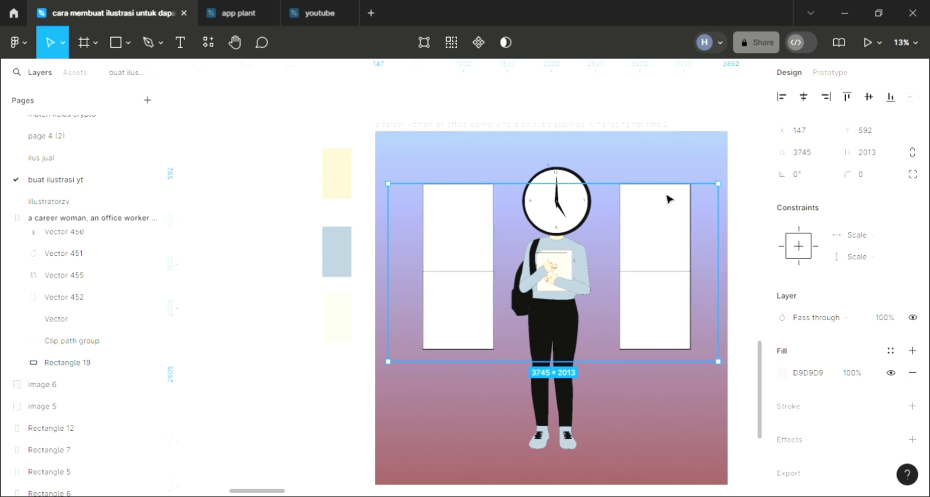
key(Escape)
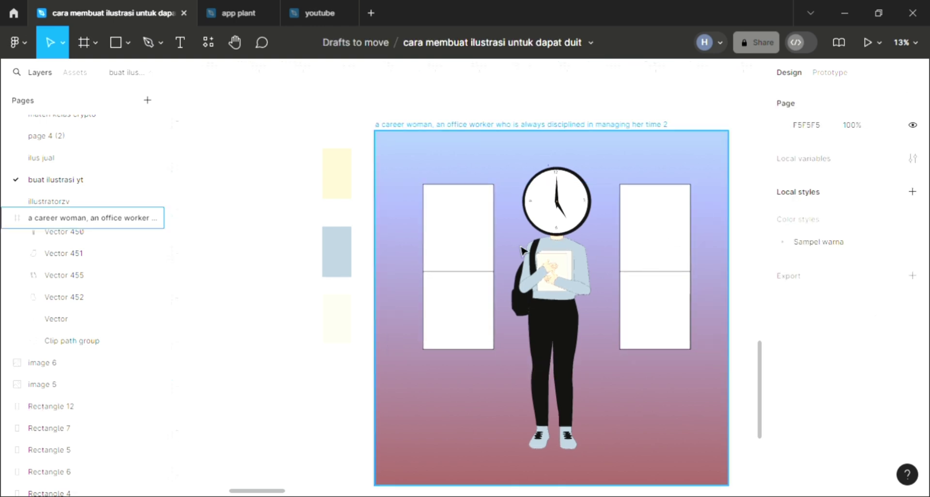
Delete the right-hand window and the lower-left window pane.
click(670, 262)
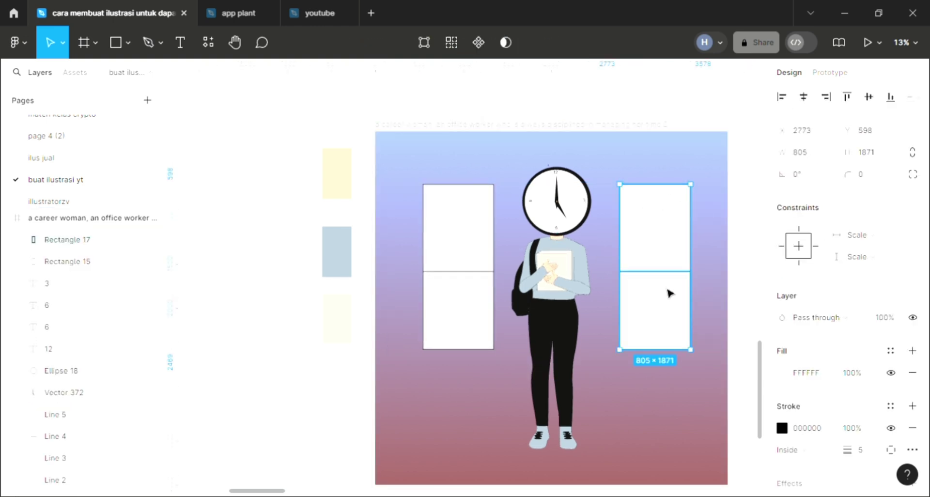
key(Delete)
drag(663, 293, 466, 293)
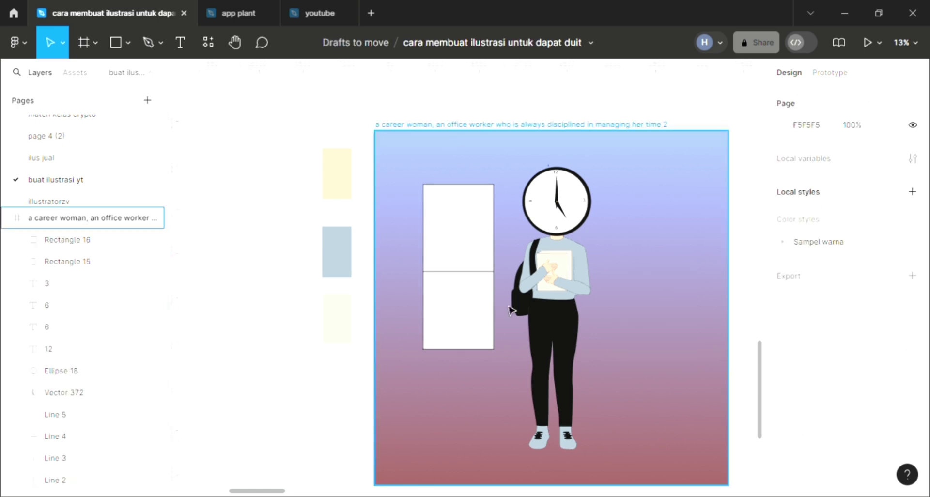
click(446, 321)
key(Delete)
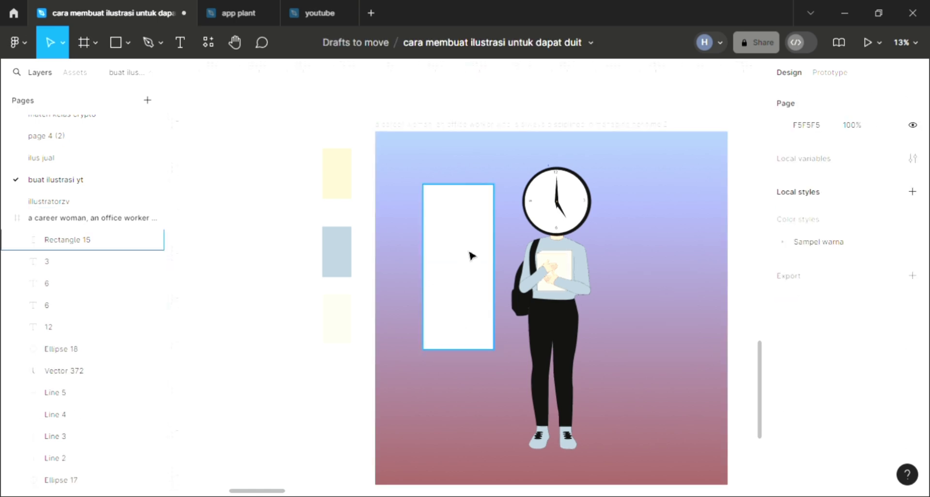
click(472, 255)
Delete the remaining tall window rectangle and zoom in to review the woman on the gradient.
key(Delete)
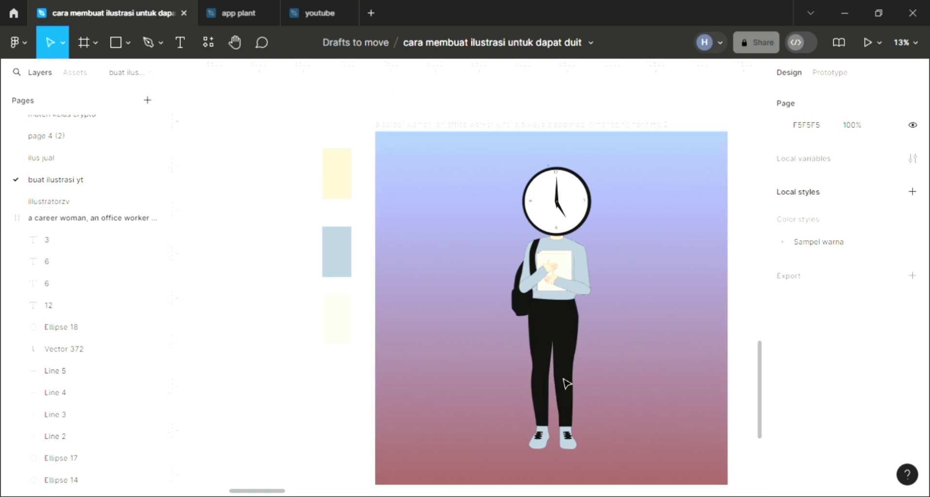
scroll(539, 394, up, 1)
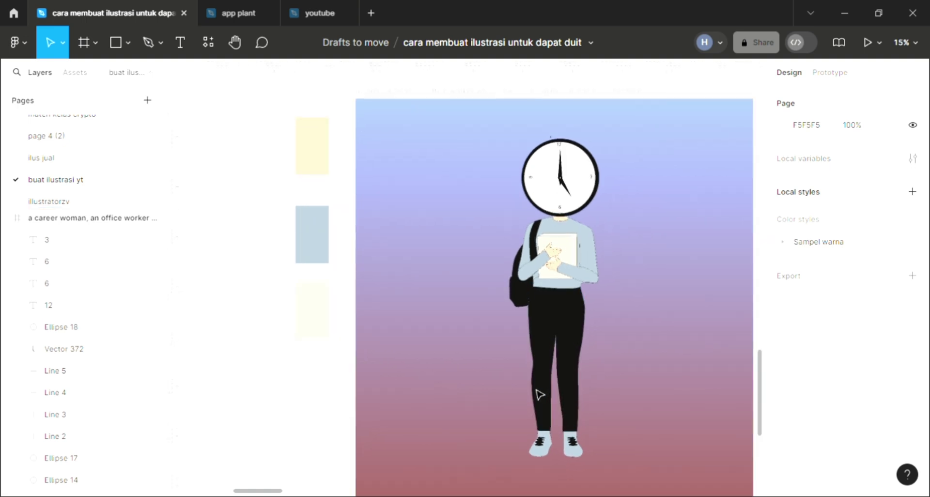
scroll(539, 394, up, 1)
scroll(539, 395, up, 1)
scroll(539, 394, up, 1)
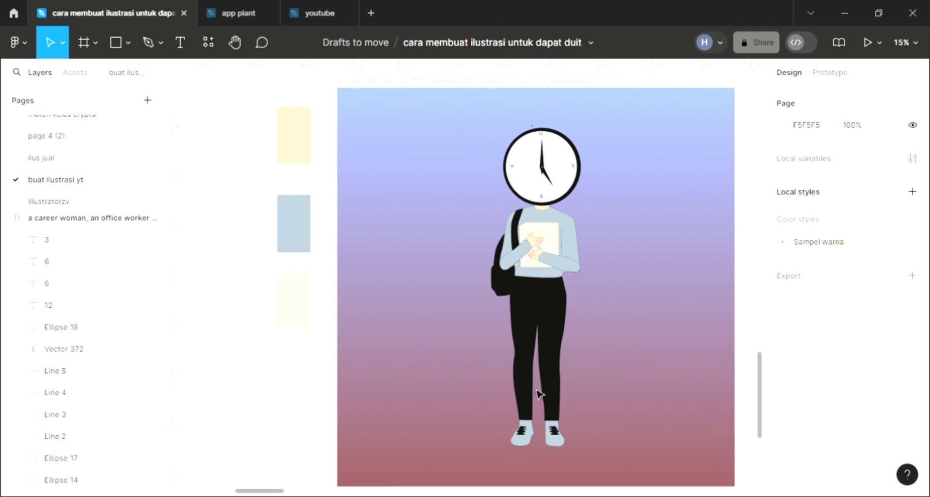
scroll(539, 394, right, 1)
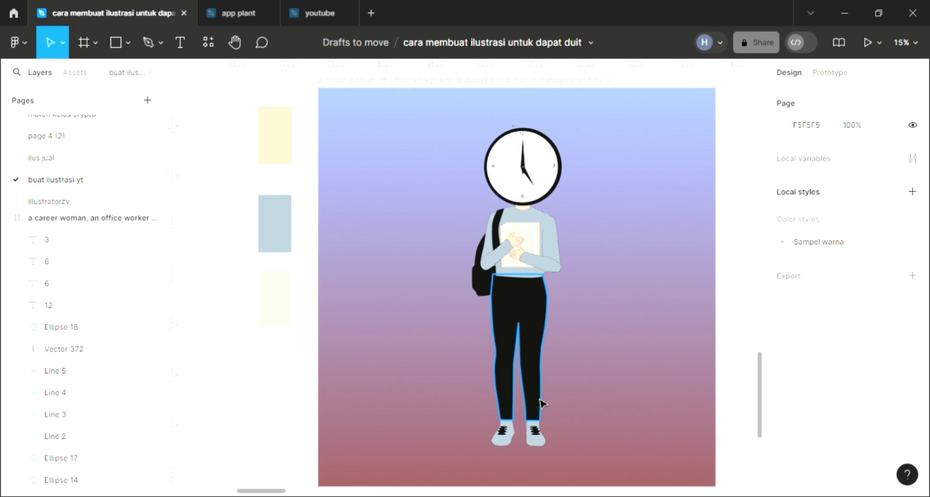
scroll(542, 403, up, 1)
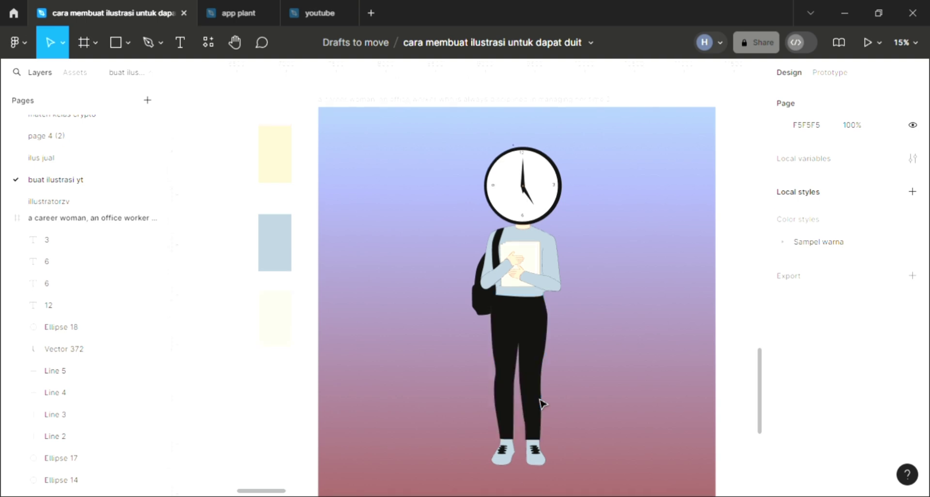